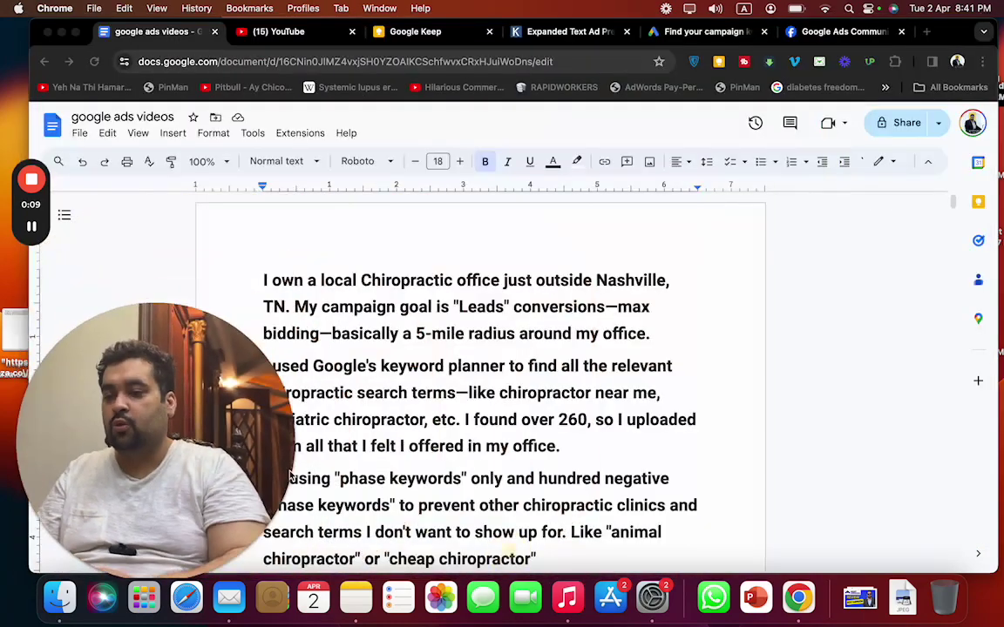
Insert ", USA" after "TN" in the first paragraph about the chiropractic office's location
left_click_drag(230, 462, 928, 174)
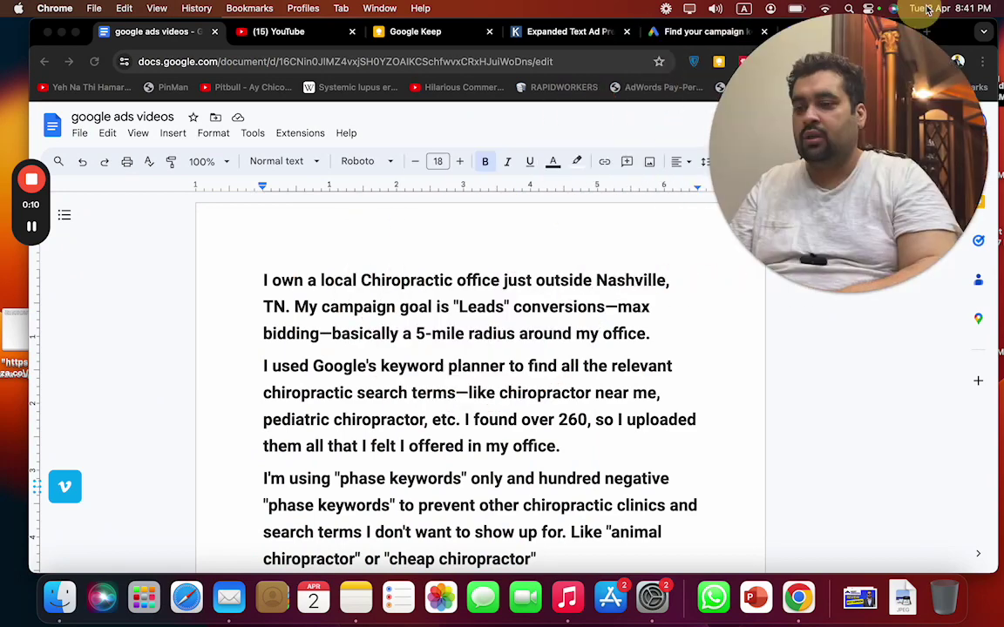
left_click(349, 305)
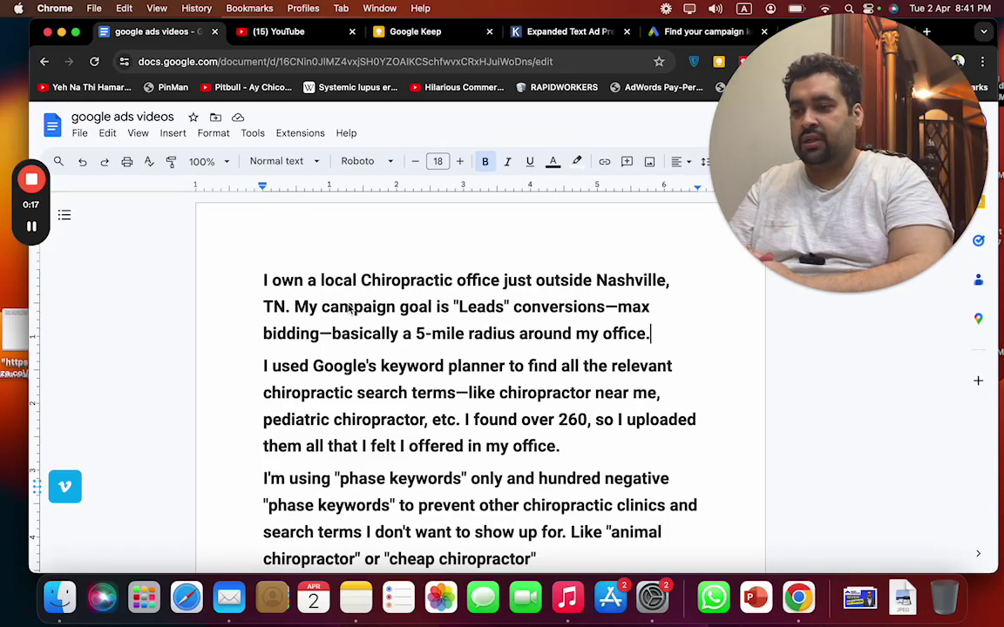
left_click(286, 306)
key("Delete")
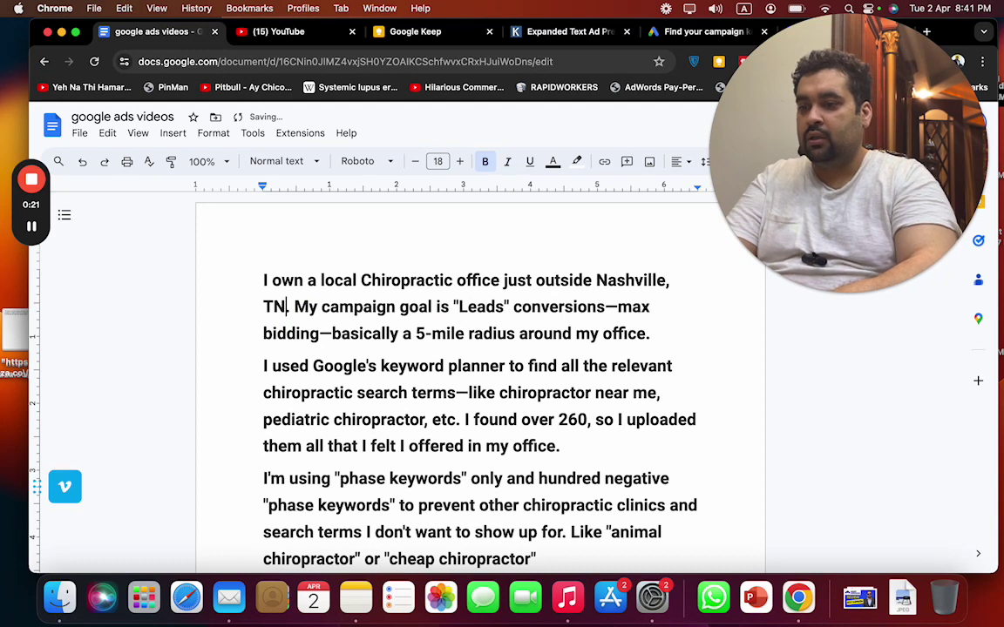
type(", USA")
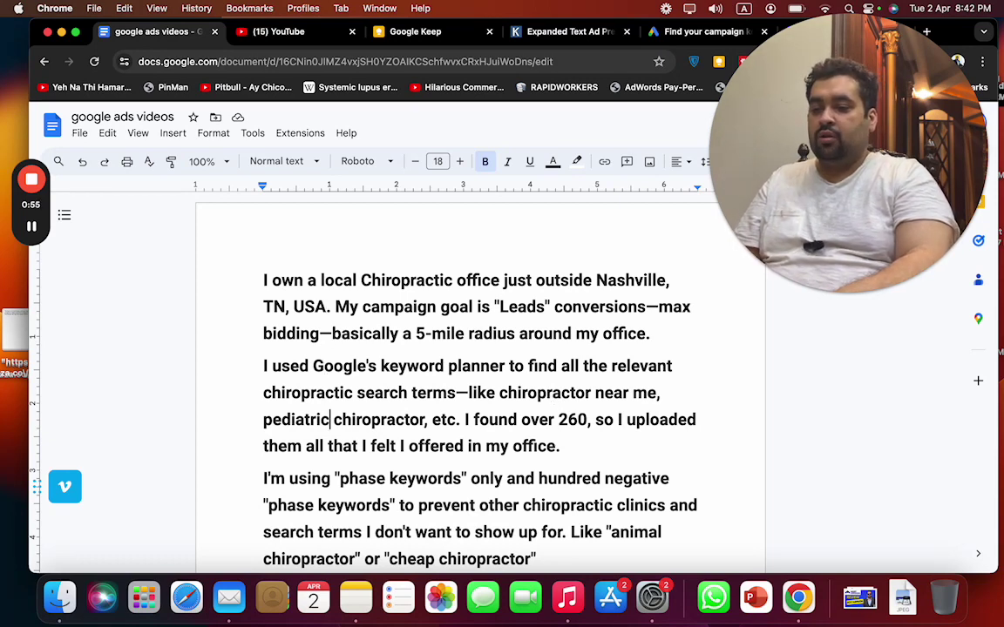
Start a numbered list below the closing paragraph with the item "Landing page. Have a form, high quality CTA."
scroll(328, 540, "down", 2)
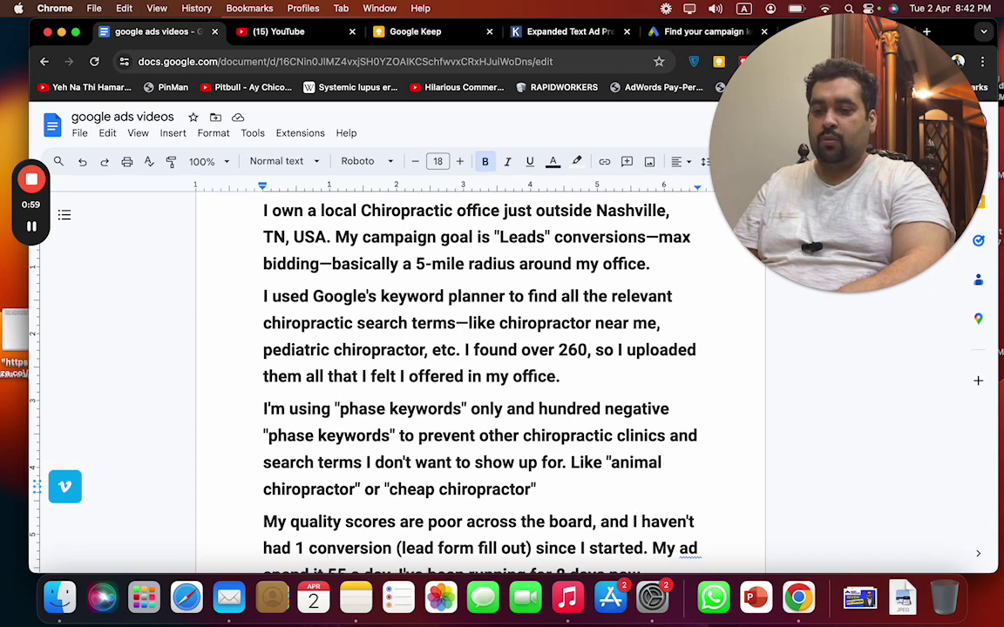
scroll(295, 494, "down", 2)
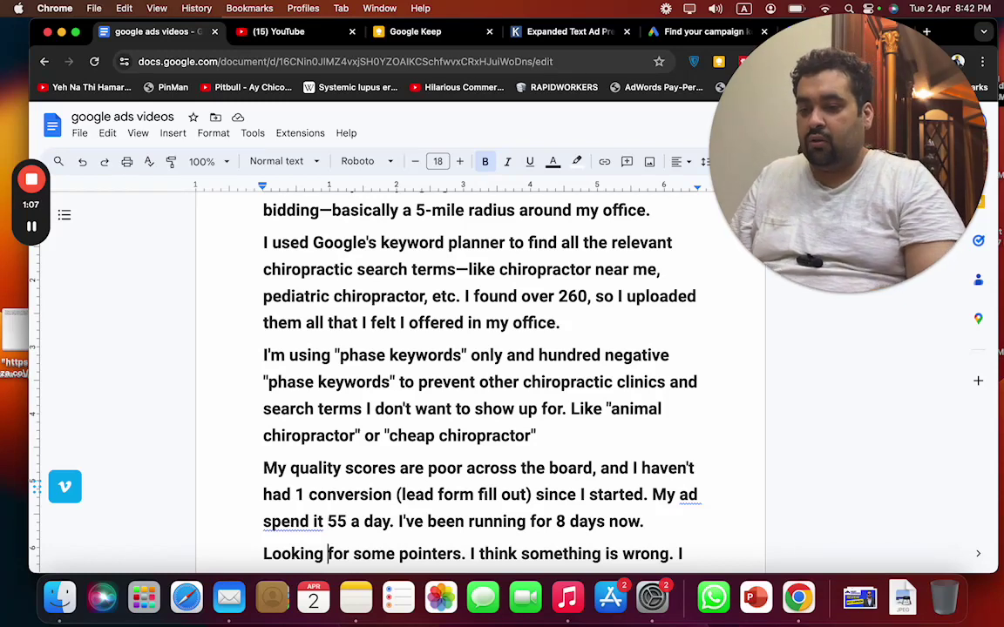
scroll(479, 366, "down", 2)
left_click(264, 531)
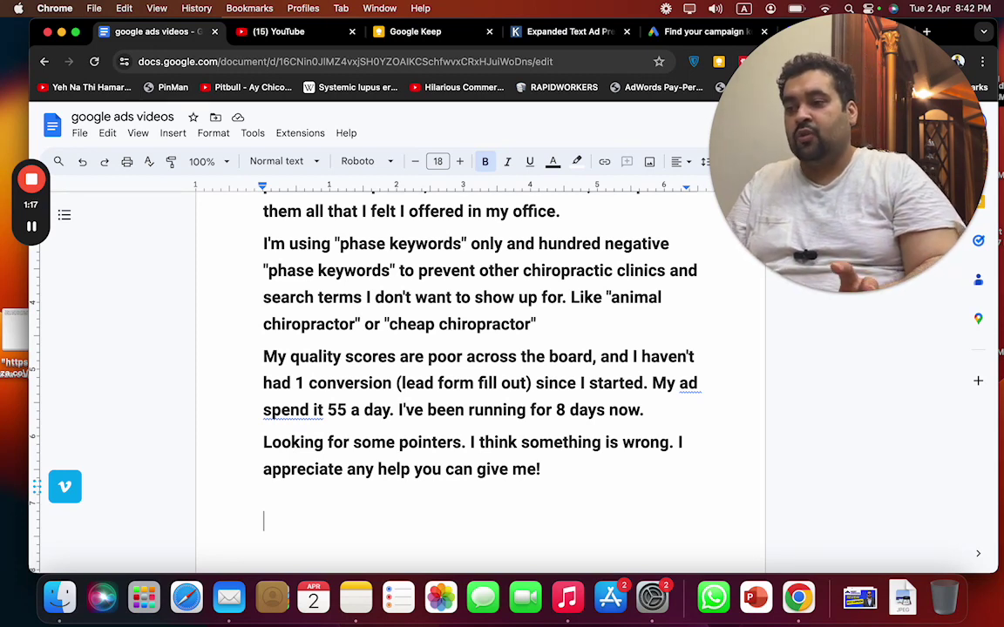
type("1. Landing pag")
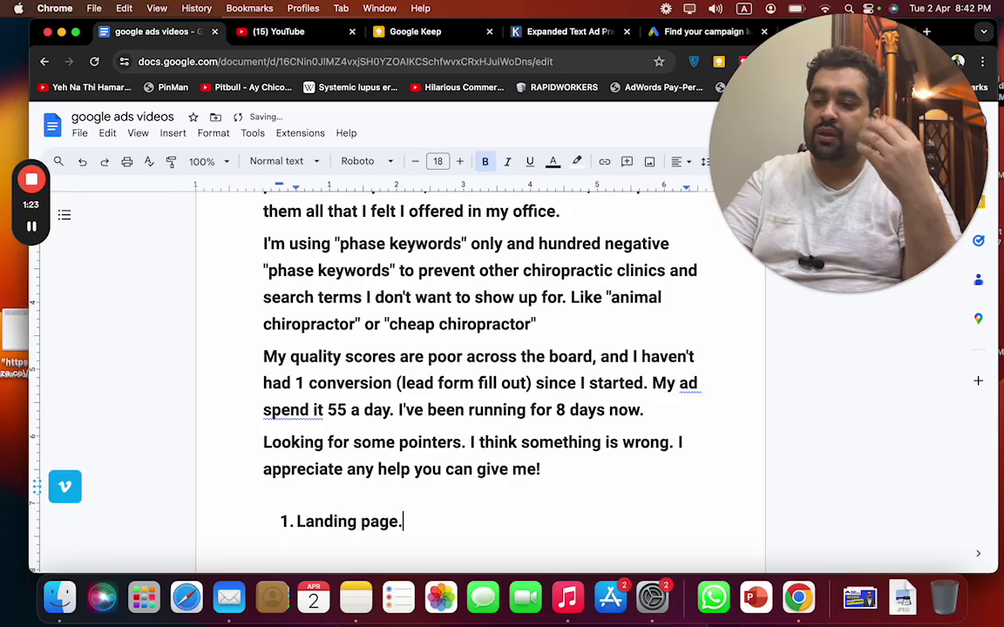
type("e.")
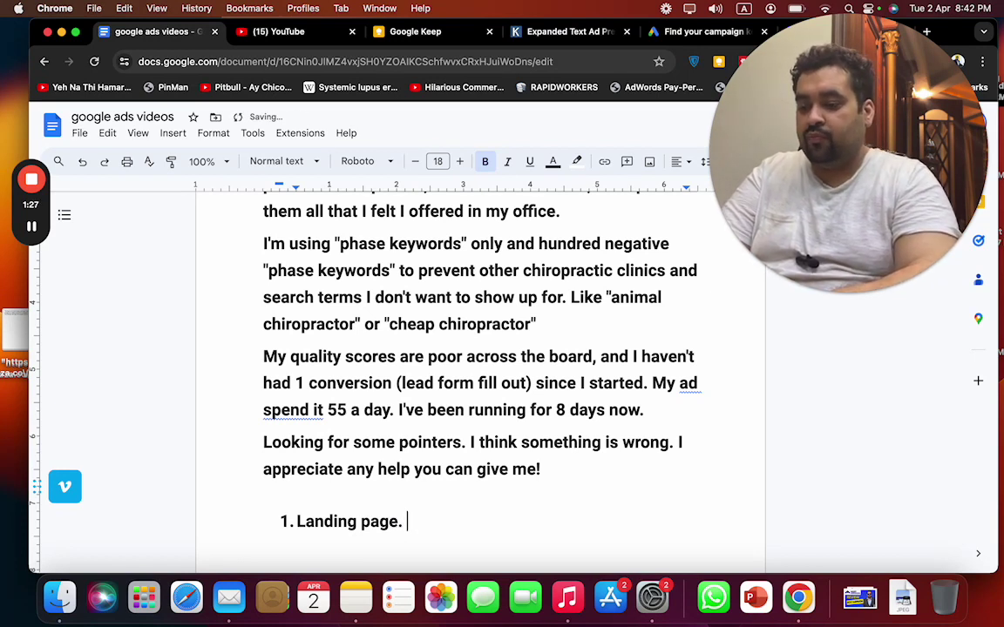
type(" Have a for")
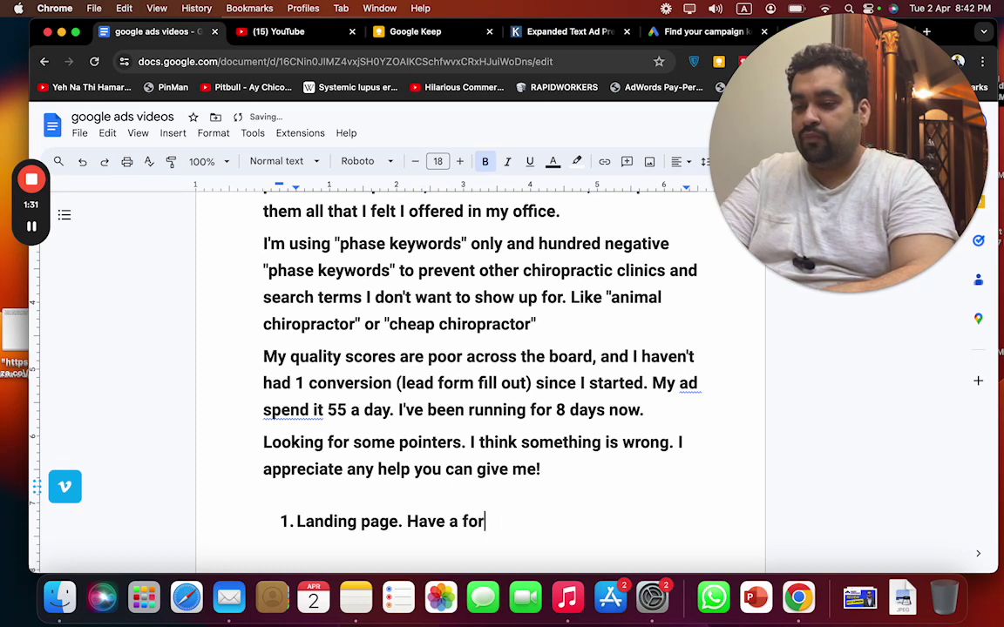
type("m, high")
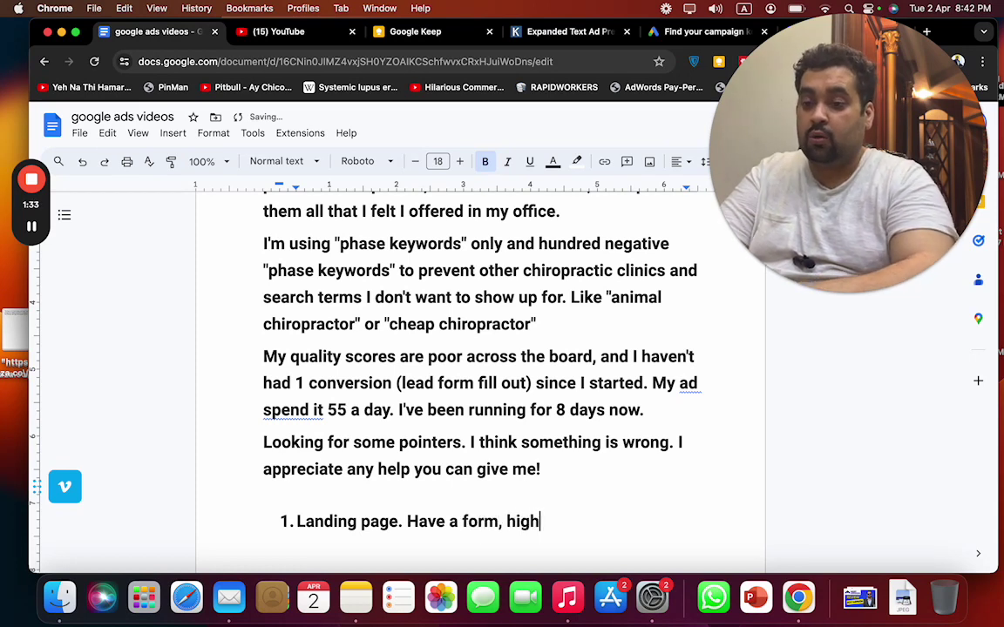
type(" quality CTA.")
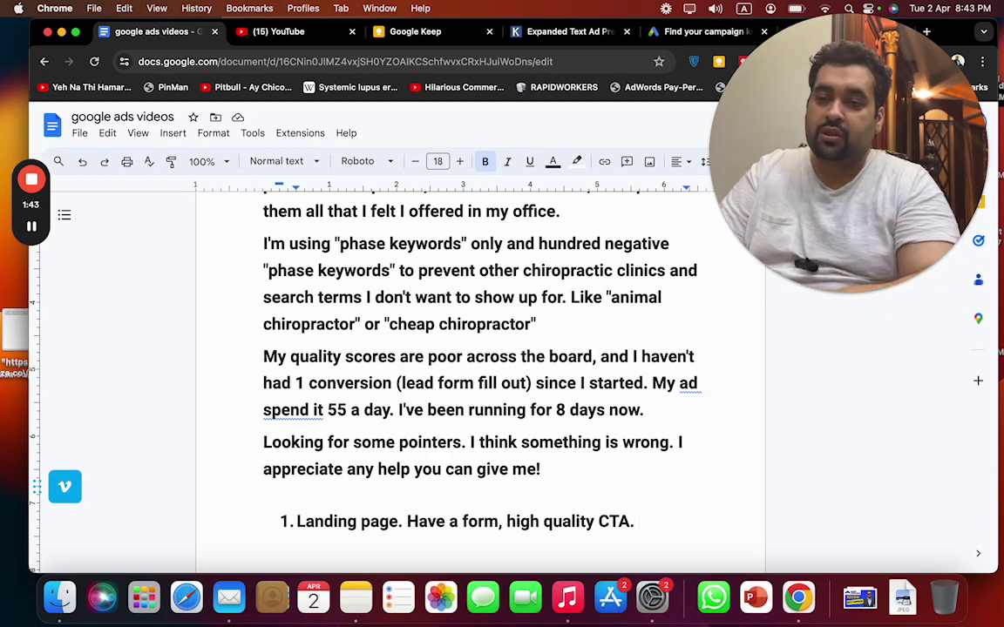
mouse_move(832, 175)
left_click_drag(832, 175, 767, 213)
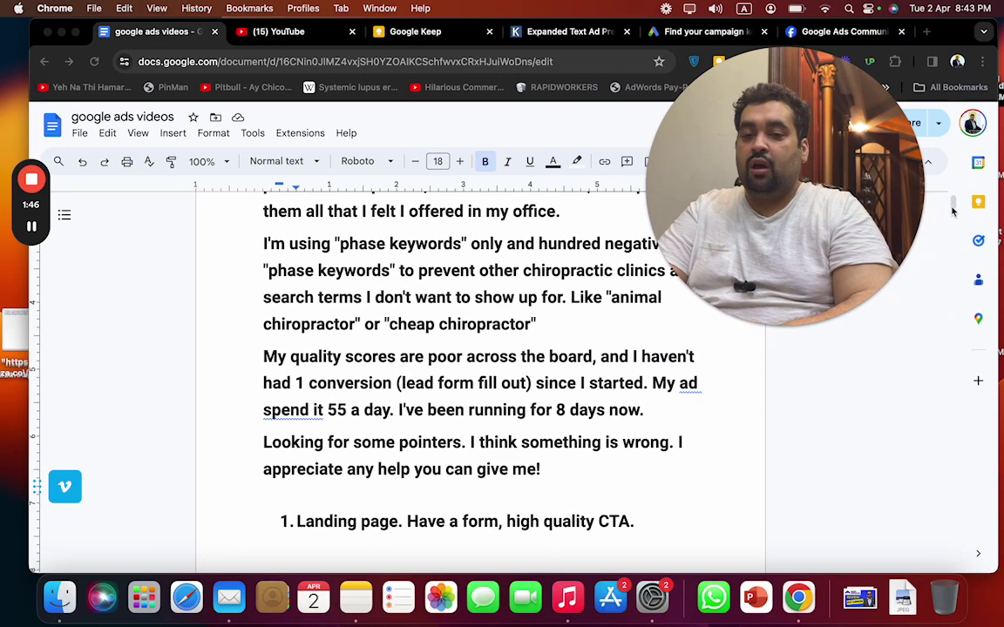
Add a second numbered item reading "Segment your campaign into different ad groups."
left_click(641, 521)
key("Return")
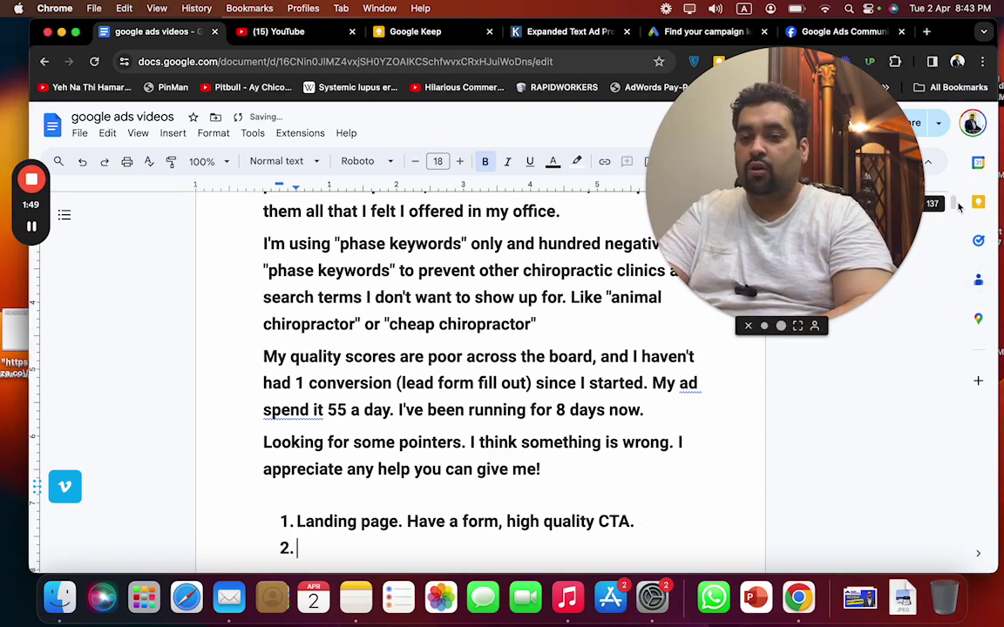
scroll(668, 307, "up", 5)
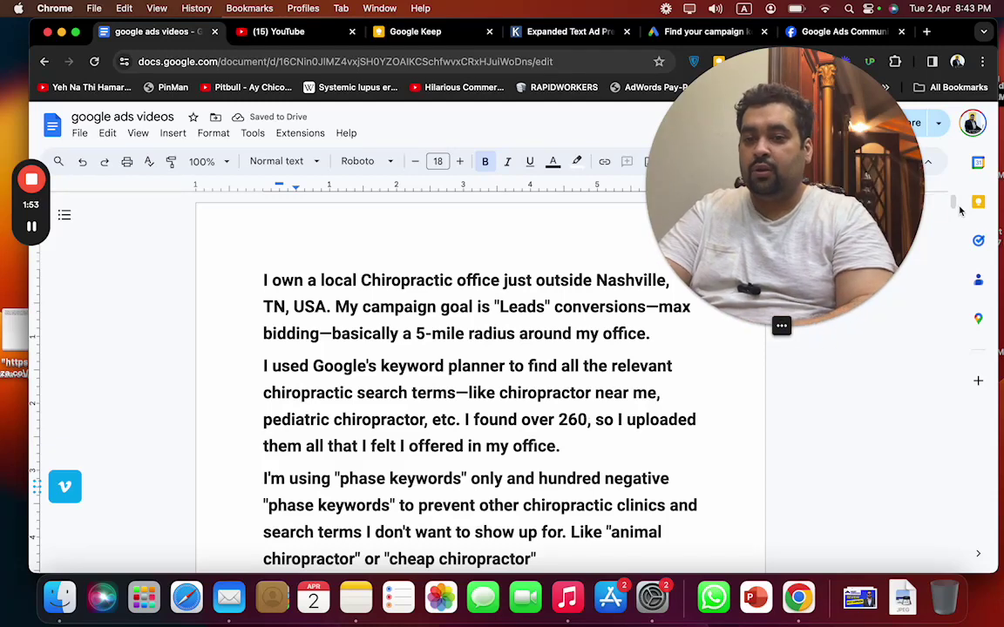
left_click_drag(953, 205, 953, 206)
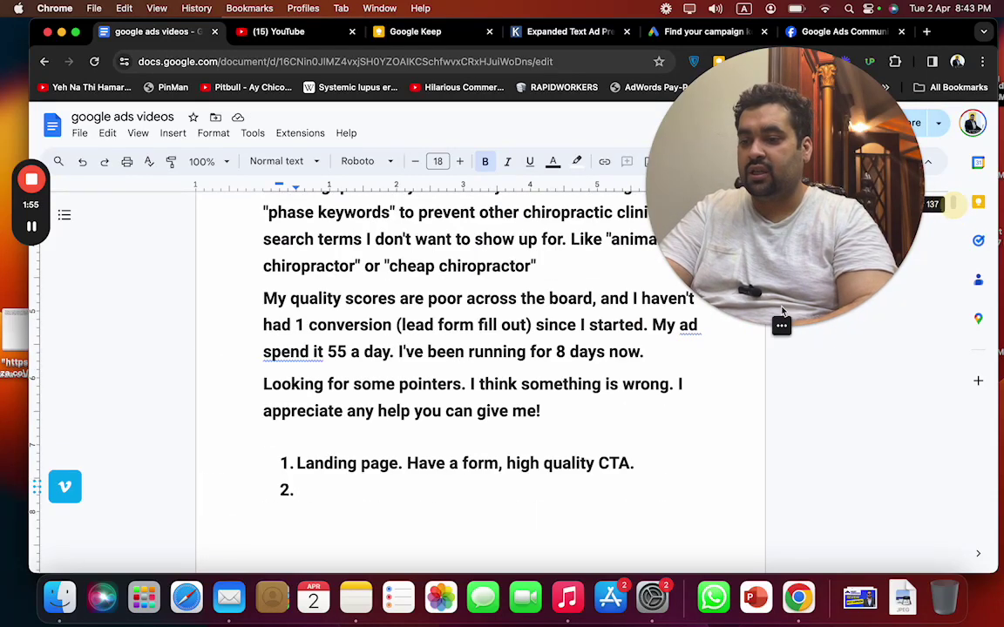
type("Segment ")
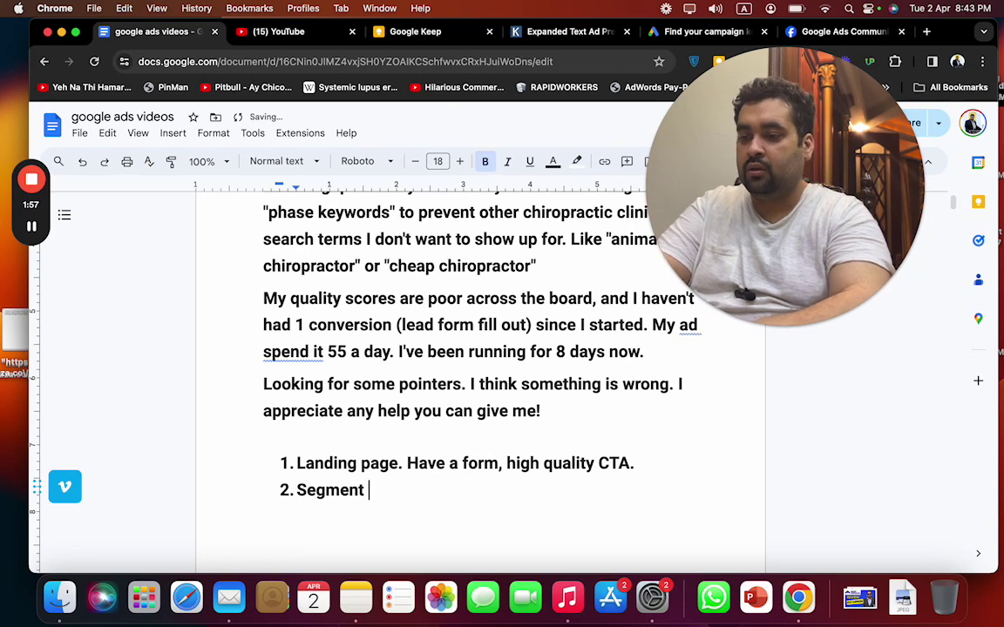
type("your campai")
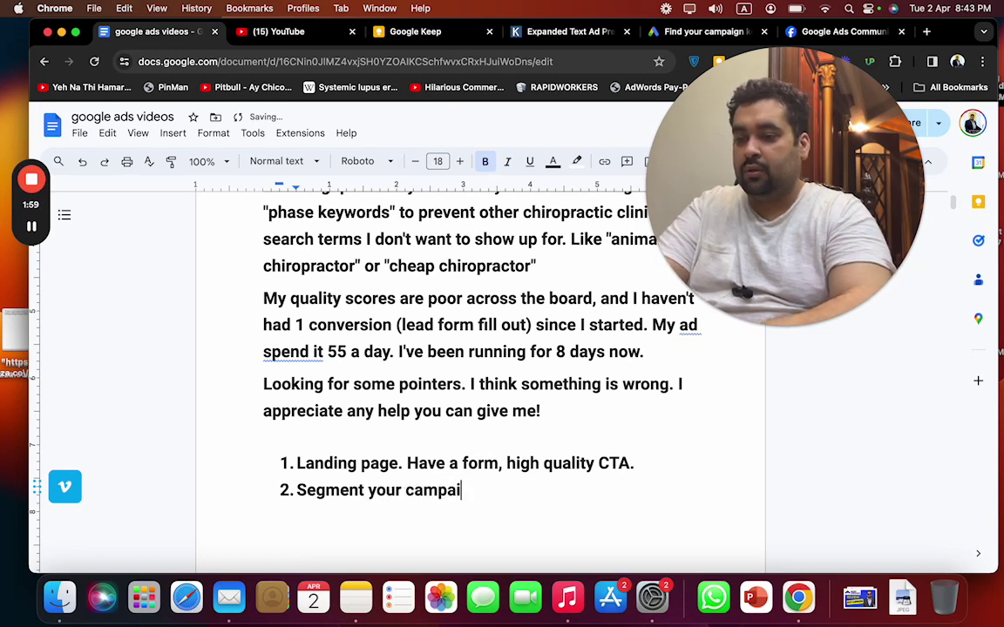
type("gn into diff")
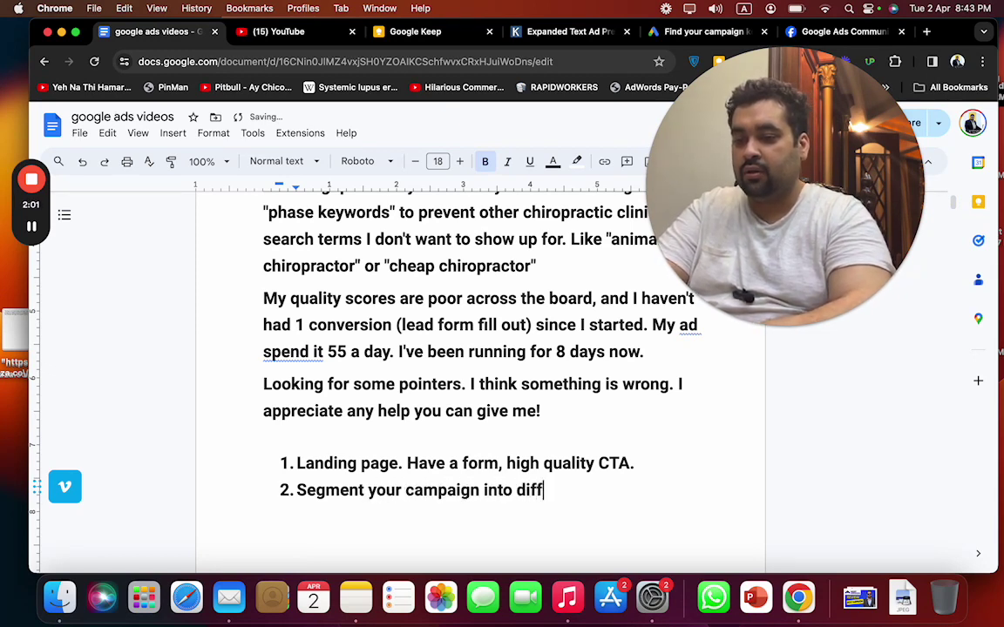
type("erent ad groups.")
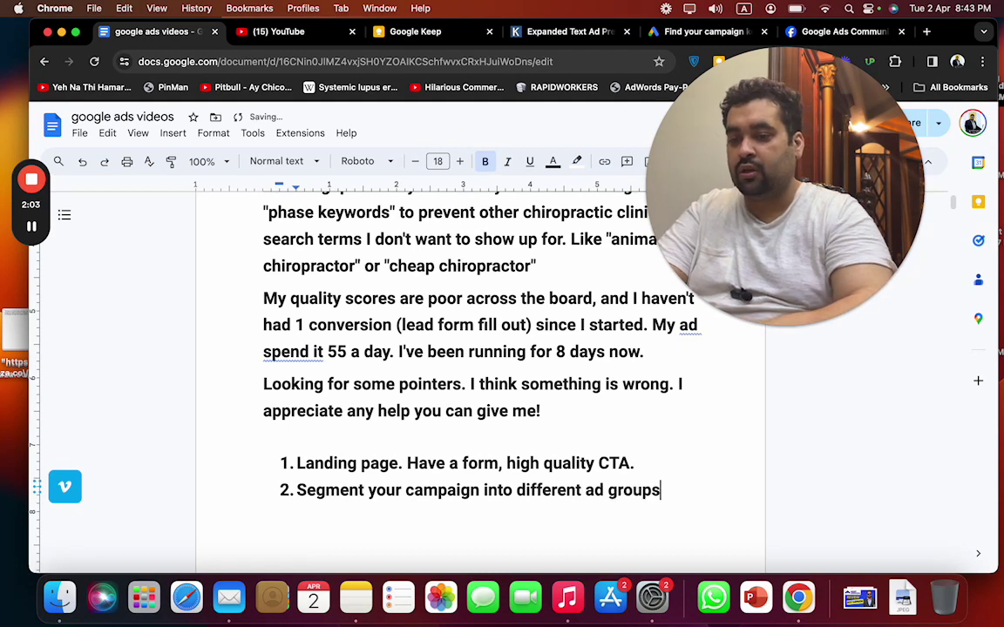
Add an indented sub-item "Ad group for near me." under the campaign segmentation item
key("Return")
key("Tab")
type("Ad groupf or")
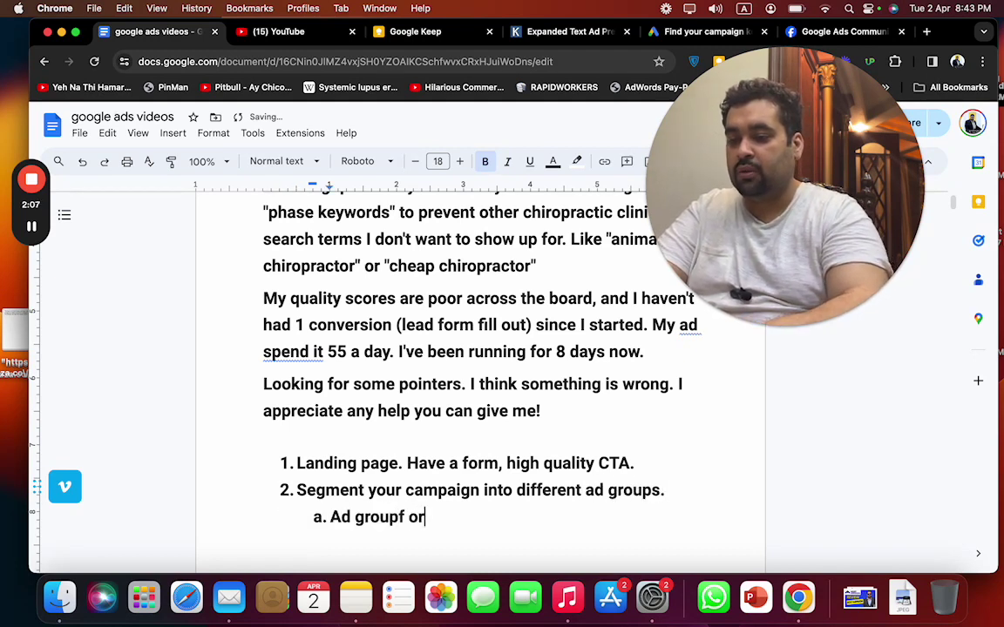
key("BackSpace")
key("BackSpace")
type("for near me.")
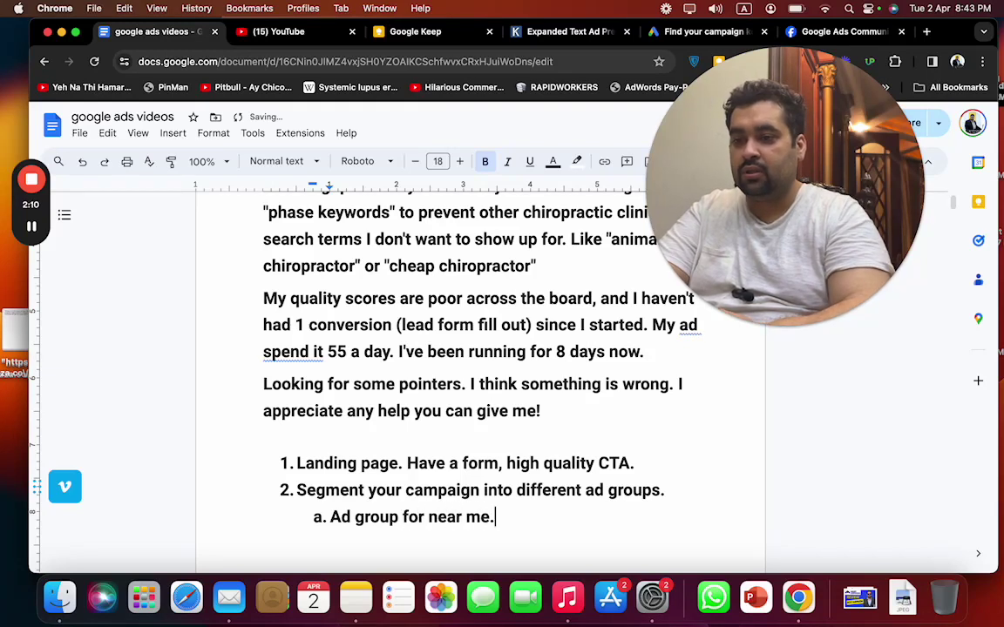
Add a second sub-item reading "Different for different psyche" below the near me ad group
key("Return")
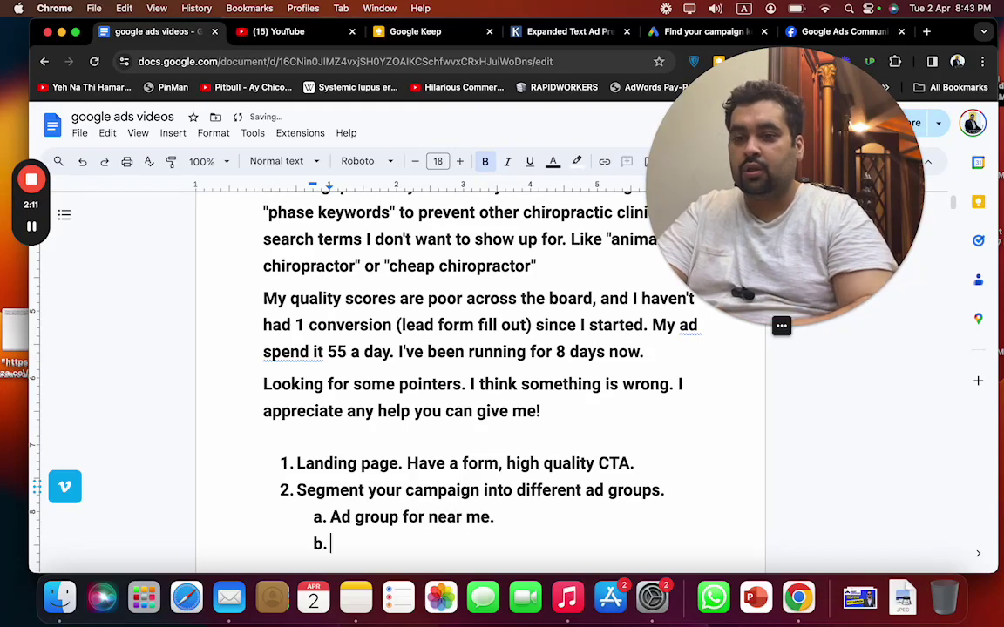
scroll(956, 207, "up", 5)
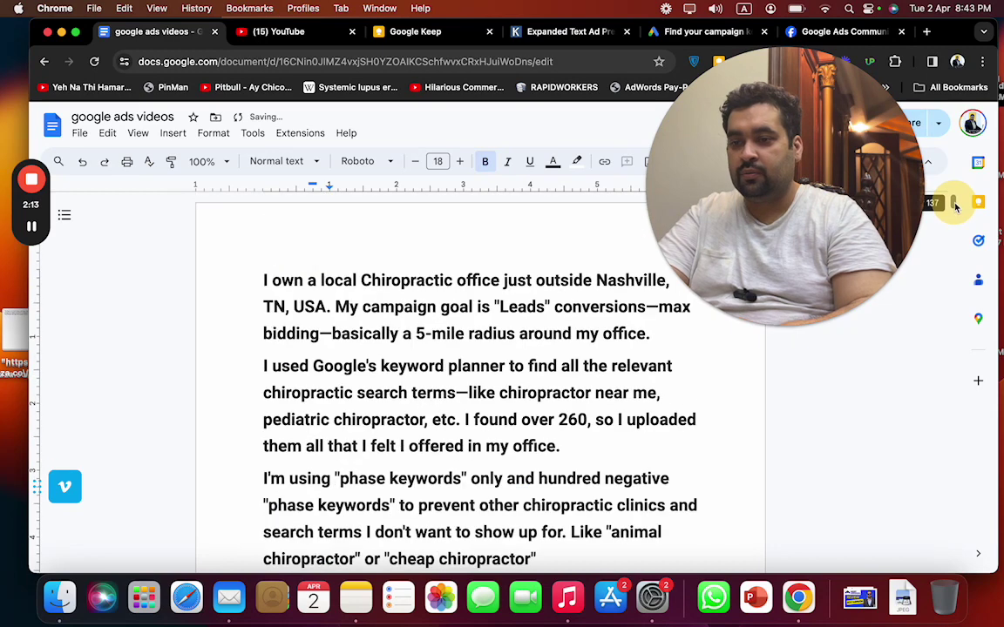
scroll(956, 206, "down", 2)
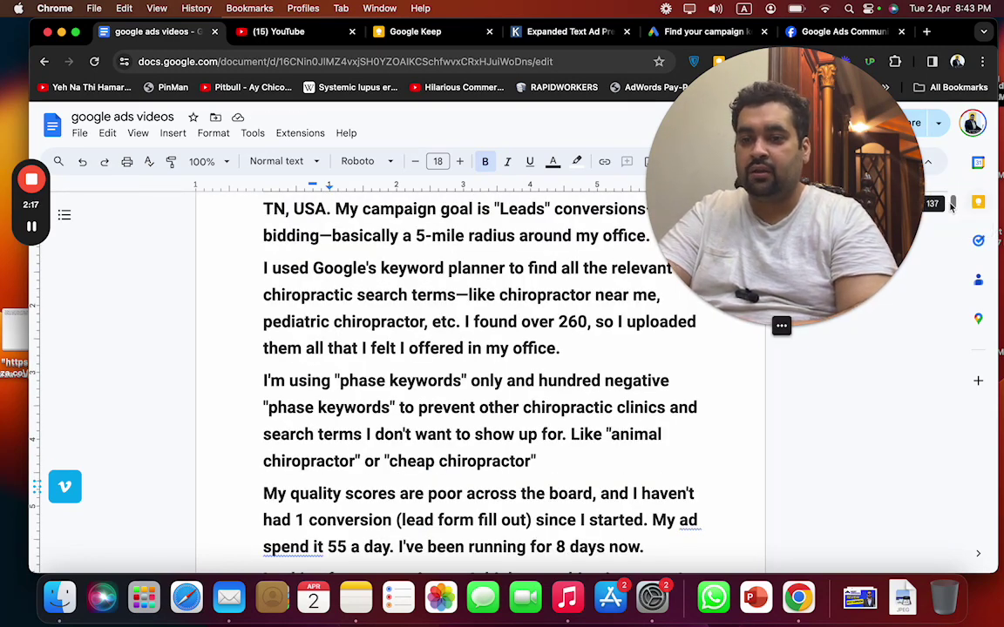
scroll(956, 206, "down", 5)
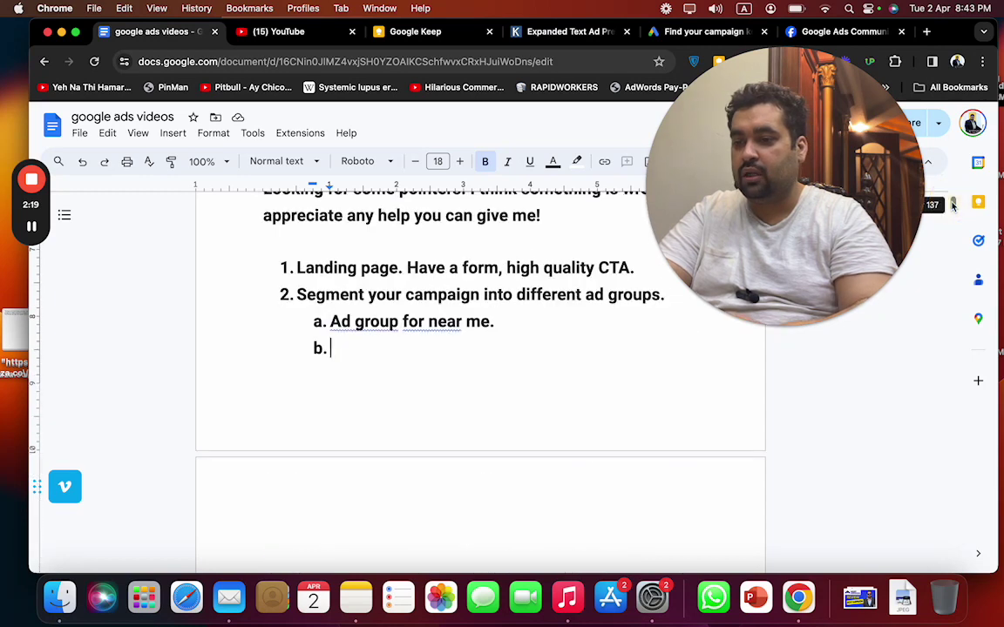
type("diff")
type("erent fo")
type("r diffe")
type("rent ps")
type("hyche")
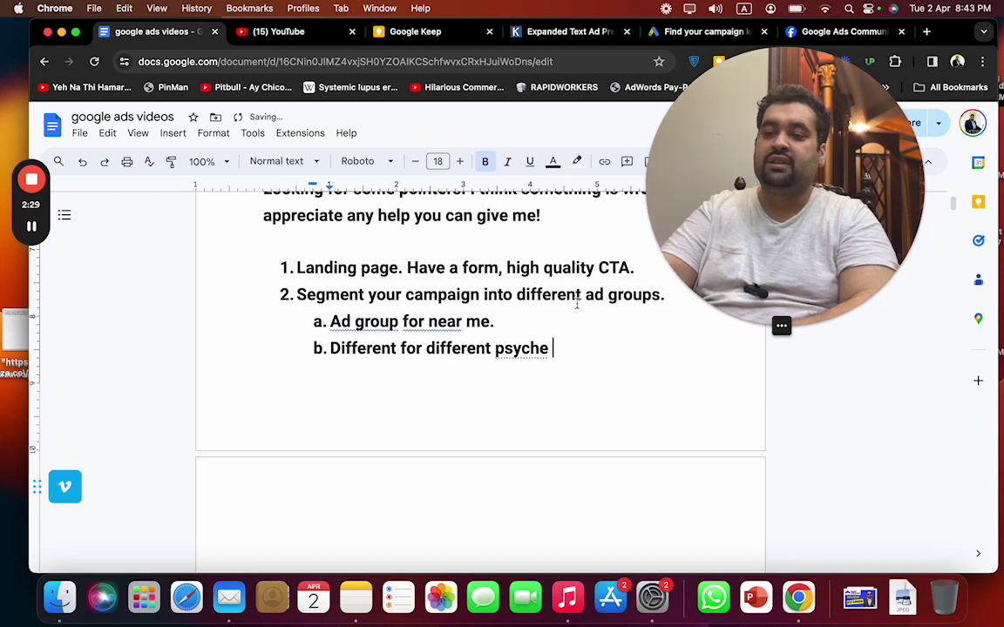
Replace the word "psyche" in the second sub-item with "intent."
mouse_move(519, 347)
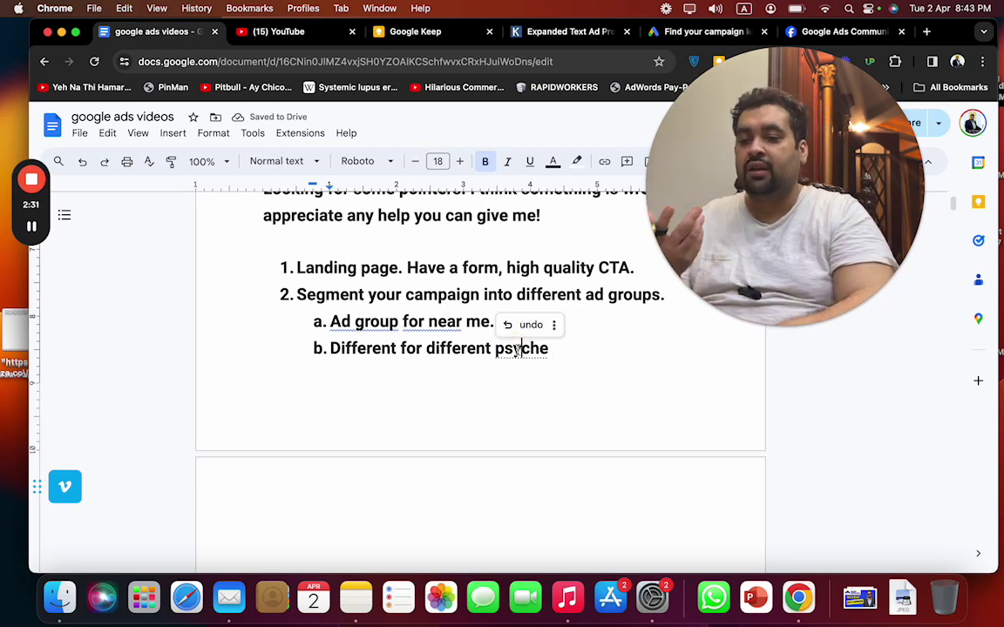
right_click(519, 348)
left_click(519, 348)
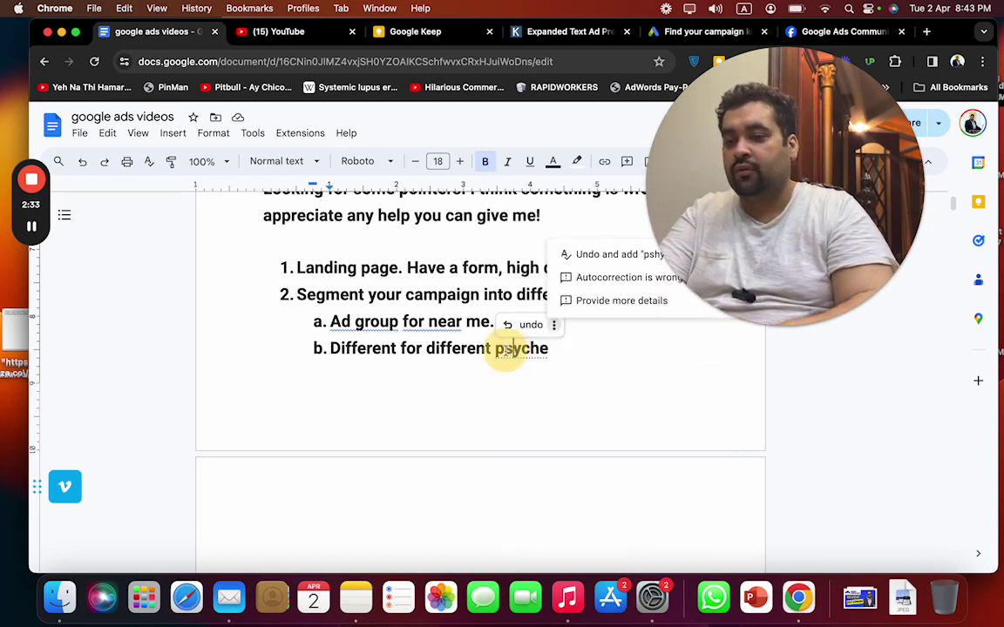
left_click_drag(496, 349, 548, 348)
type("intent.")
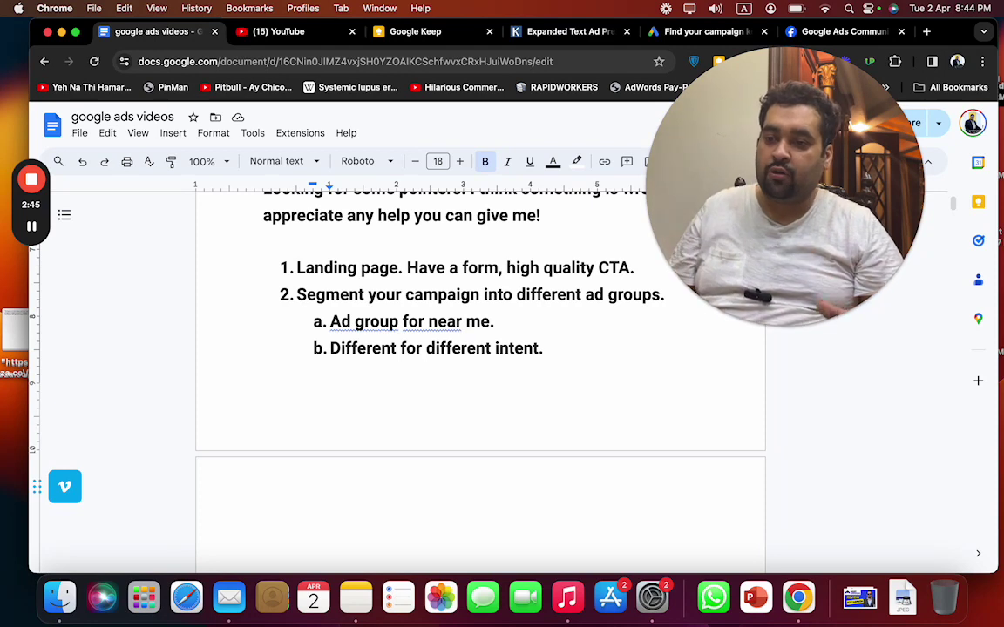
Add a third sub-item under the campaign segmentation item beginning "260 keywords. I would ideally be having 20-30 ad group"
key("Return")
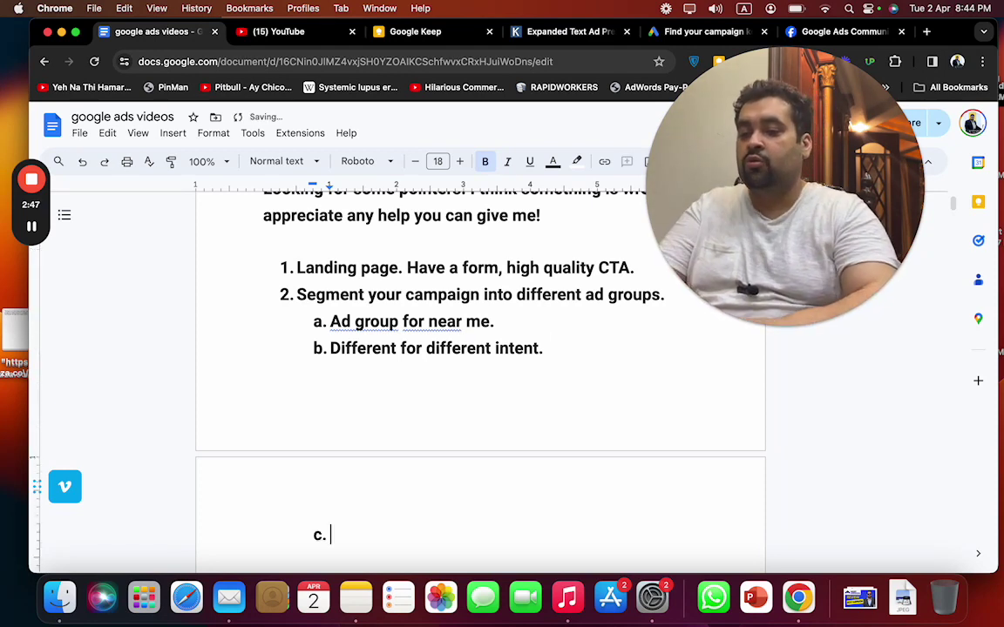
type("260 keywords. I wou")
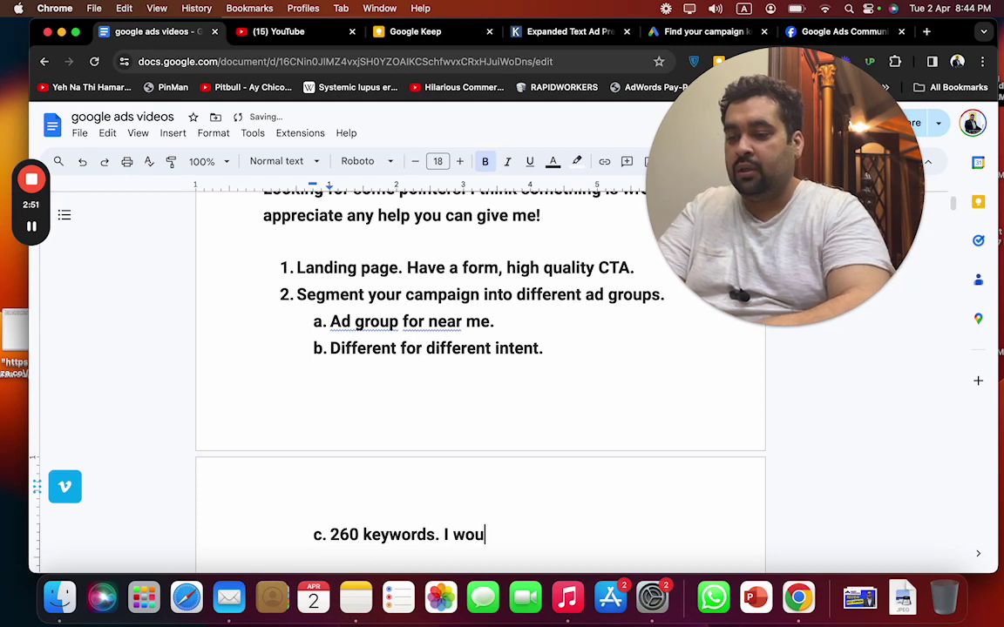
type("ld ideallu")
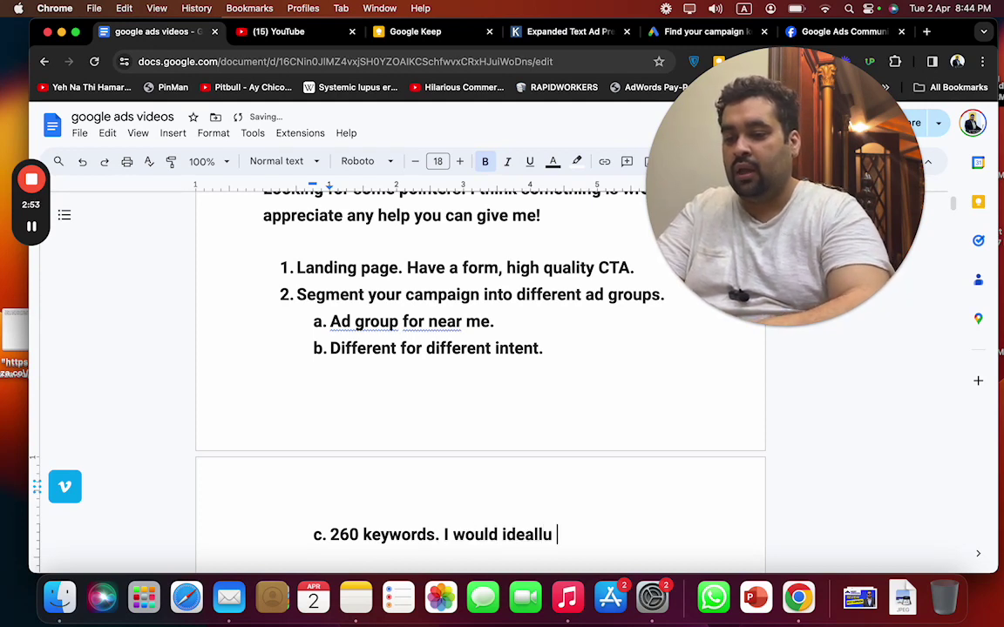
key("BackSpace")
key("BackSpace")
type("y be havin")
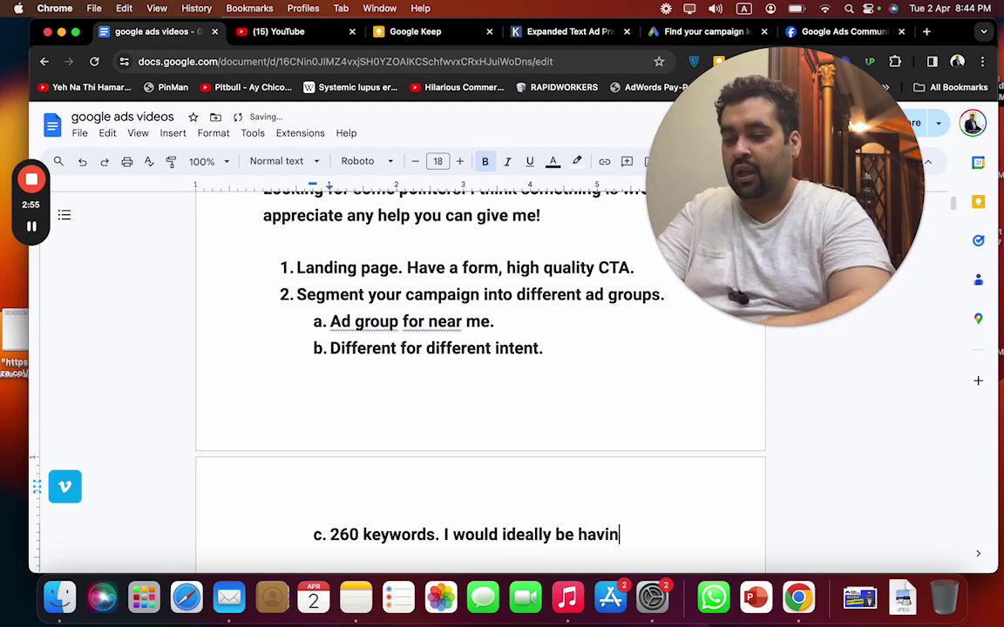
type("g 20-30 ad group")
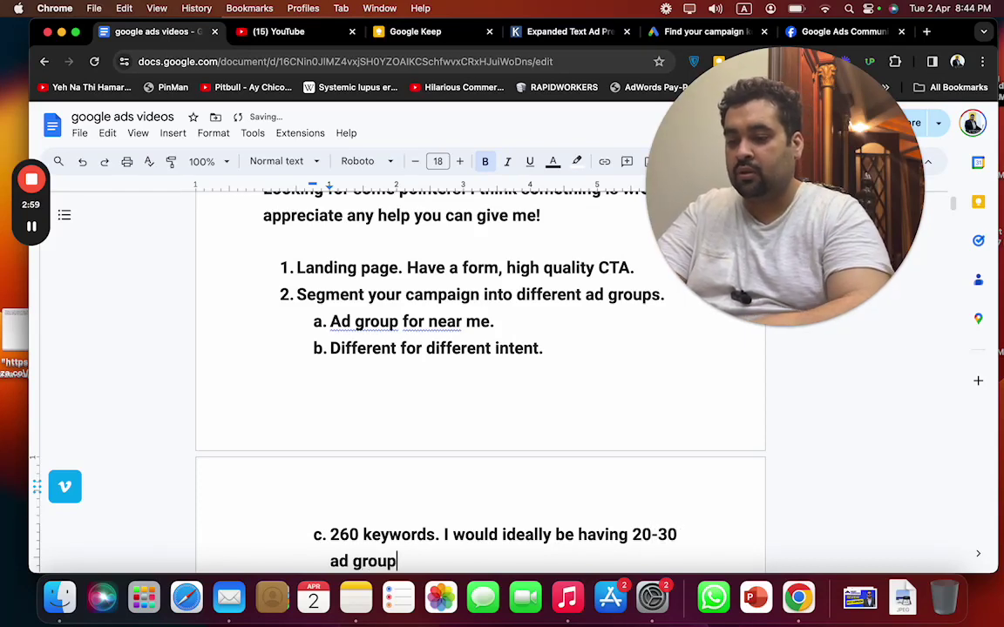
Complete the third sub-item's sentence so it continues "ad groups and each with a customised ad for those 8-10 keywords in my ad groups."
type("s and each ")
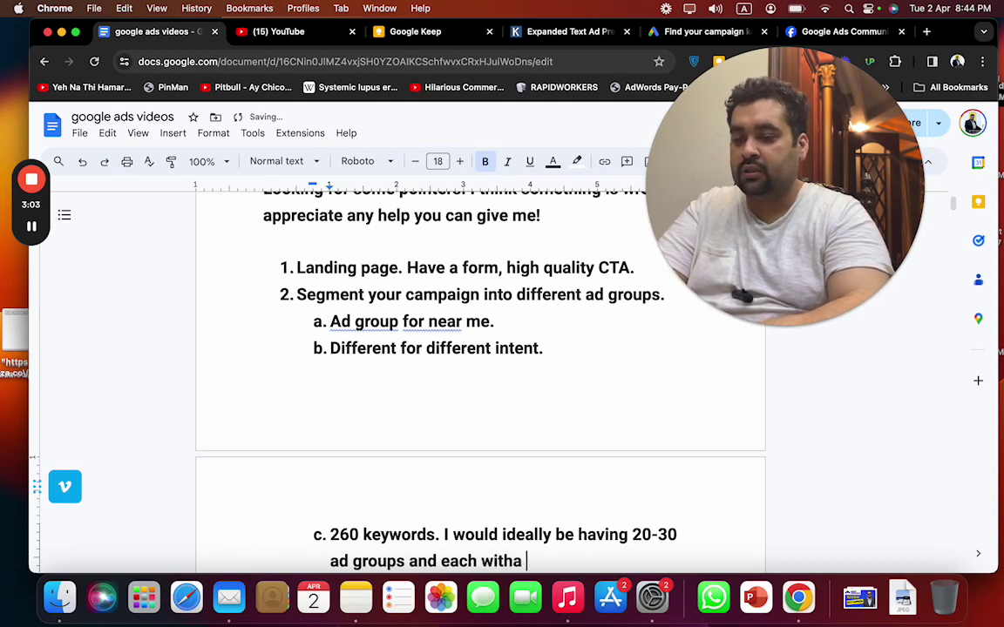
type("with a customised ad")
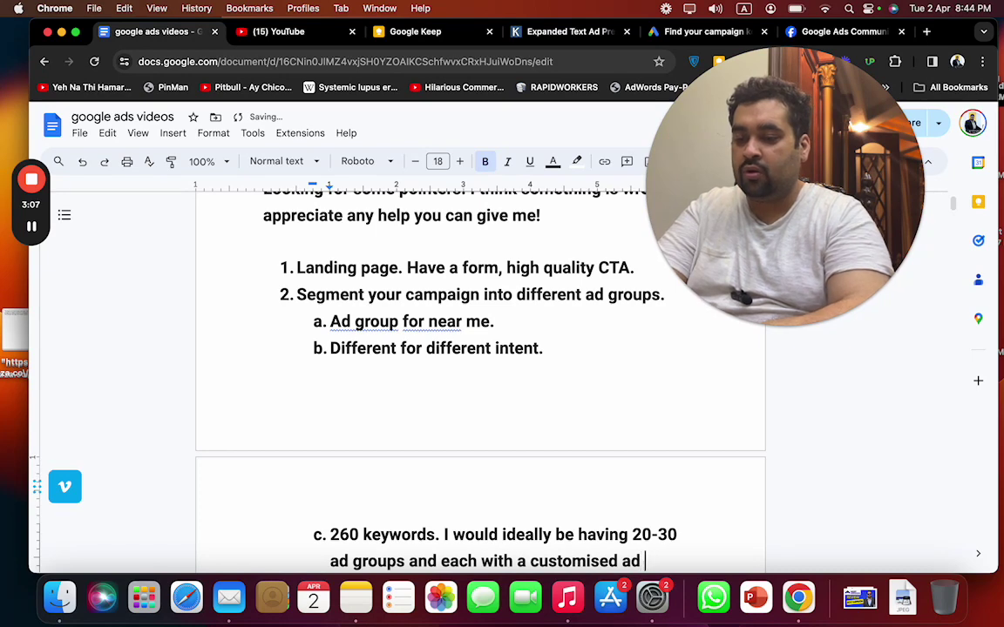
type(" for those ")
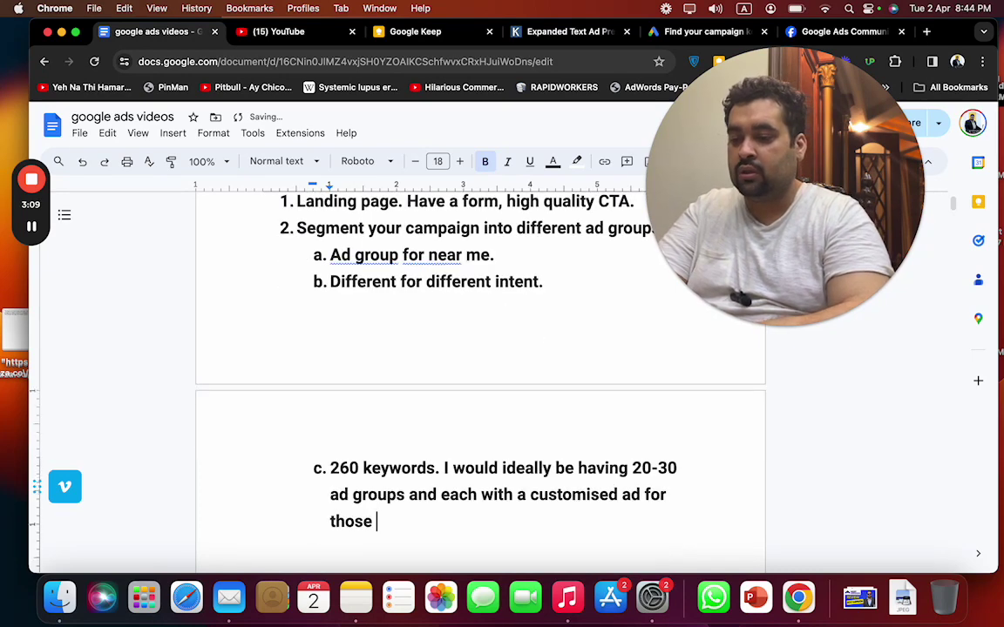
type("8-10 keywords in my a")
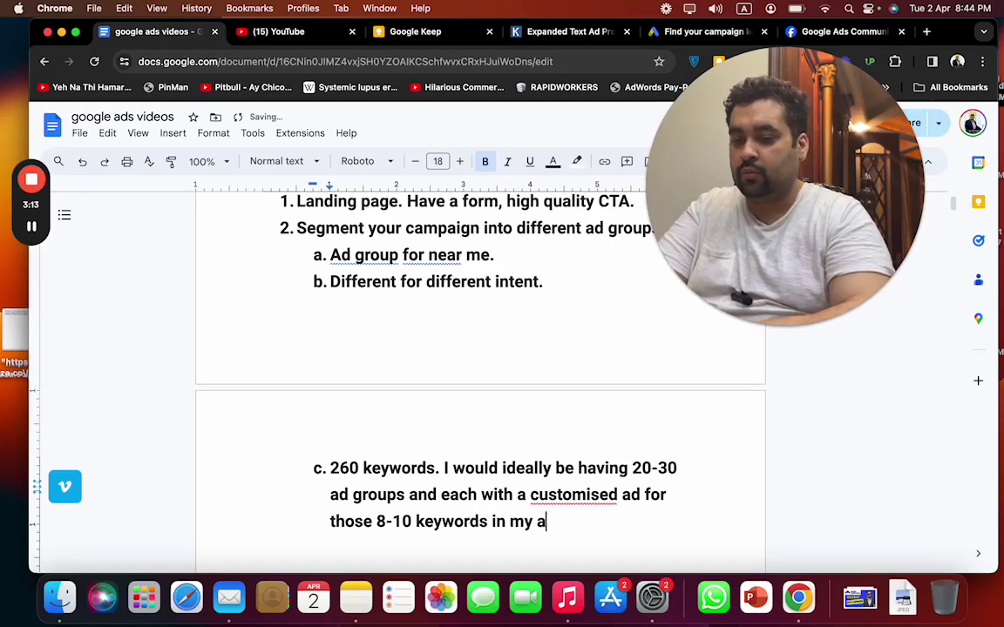
type("d groups.")
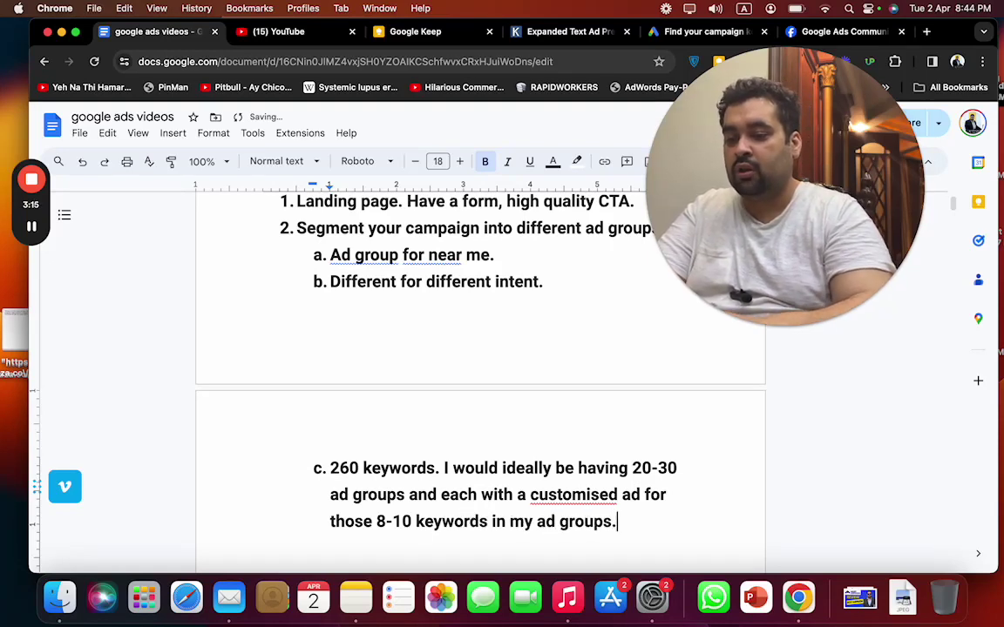
Append the sentence "This will also help your quality score." to the third sub-item about the 260 keywords
type(" This will also hr")
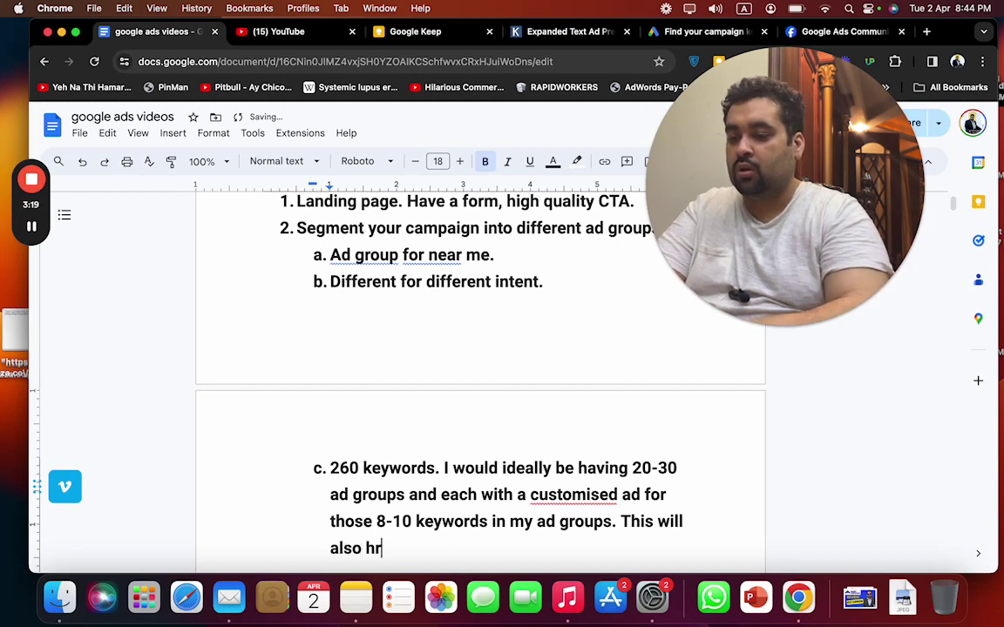
type("lp")
key("BackSpace")
key("BackSpace")
key("BackSpace")
key("BackSpace")
type("elp your quality")
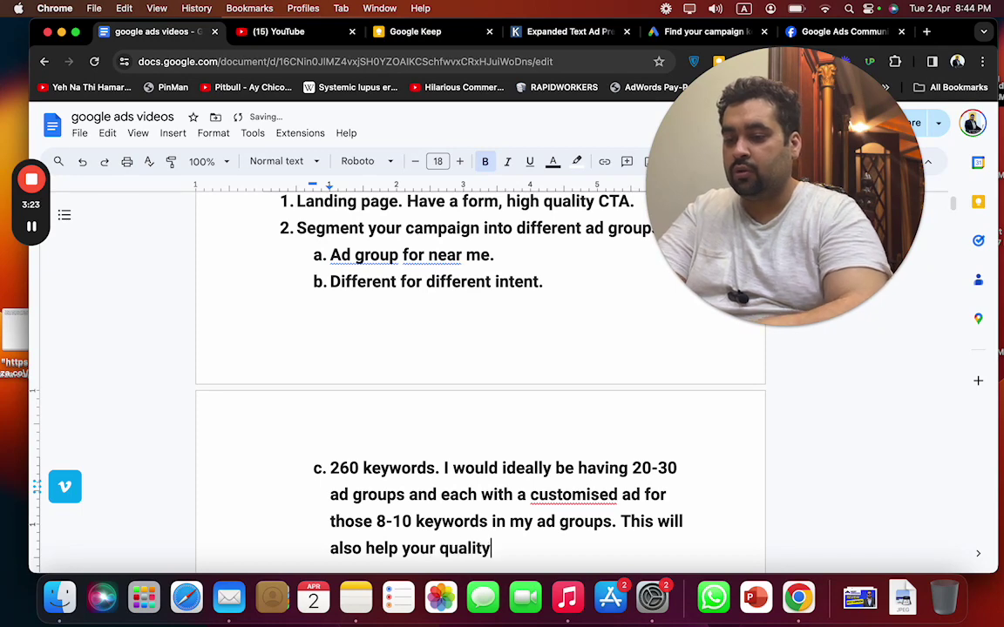
type(" score.")
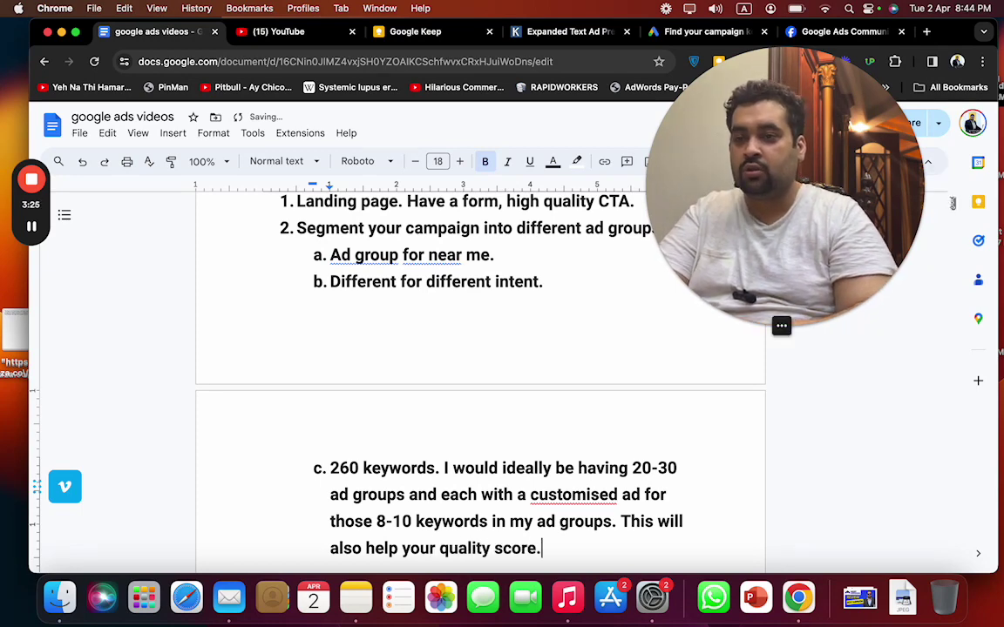
Reread the chiropractor's campaign question and return to the end of the recommendations list
scroll(535, 491, "up", 10)
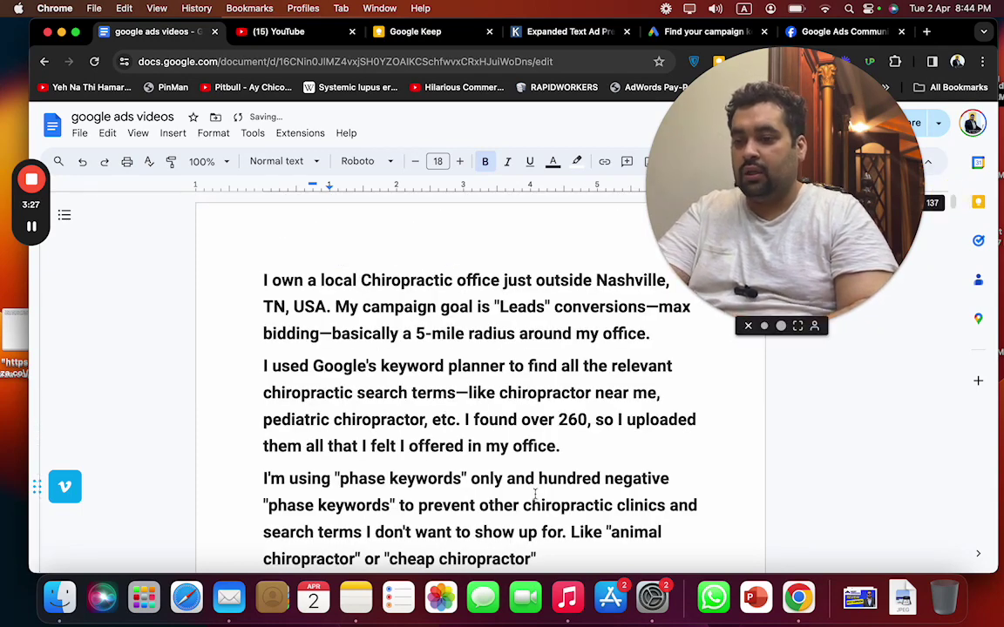
scroll(535, 491, "down", 2)
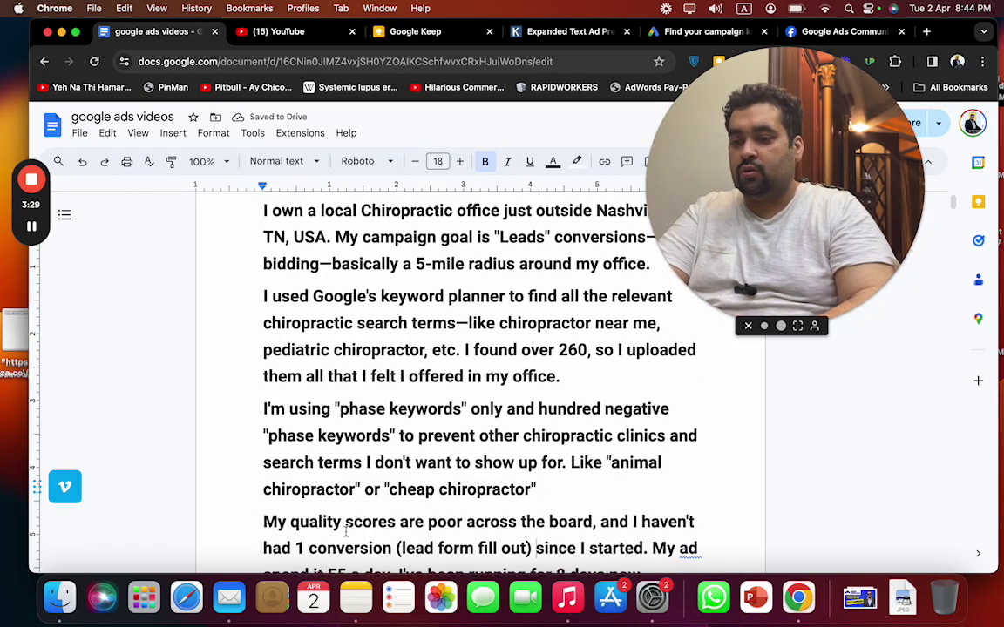
scroll(398, 501, "down", 2)
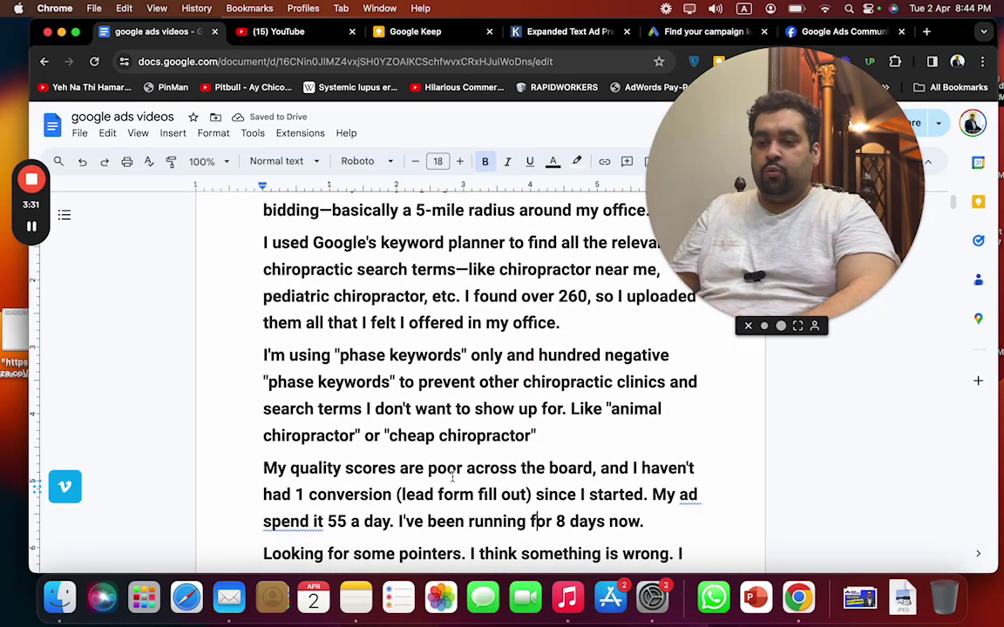
scroll(452, 477, "down", 5)
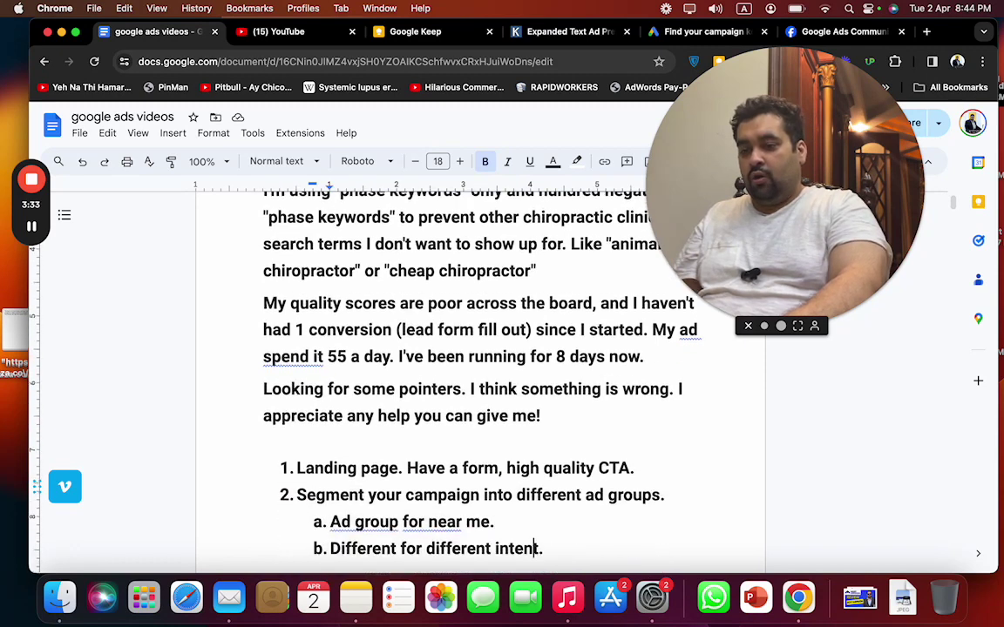
scroll(263, 521, "down", 10)
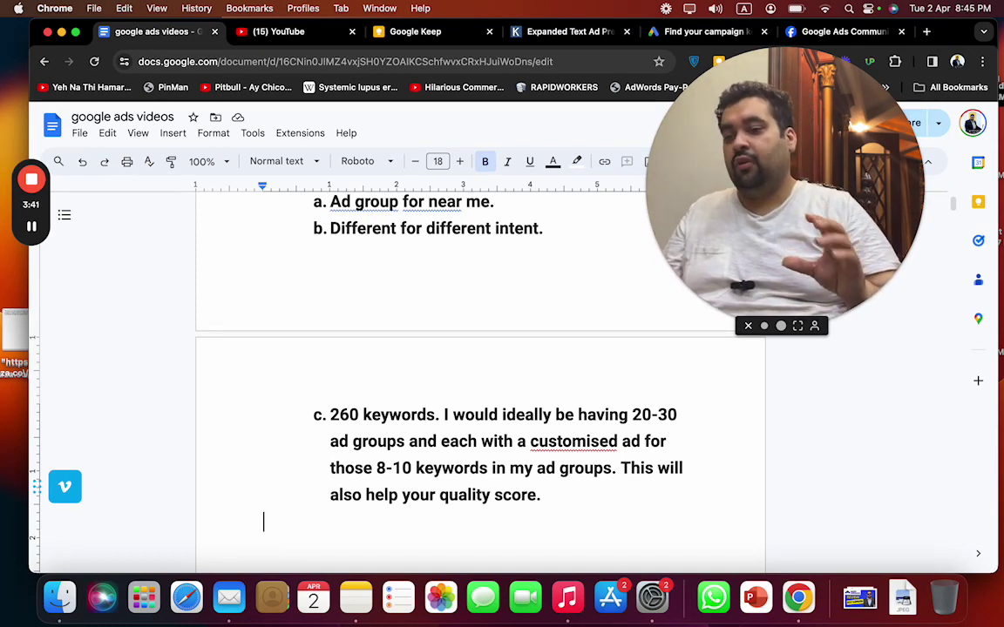
Switch to the Karooya ad preview tool and turn off the callout, call, location, advertiser rating and price extensions
left_click(563, 35)
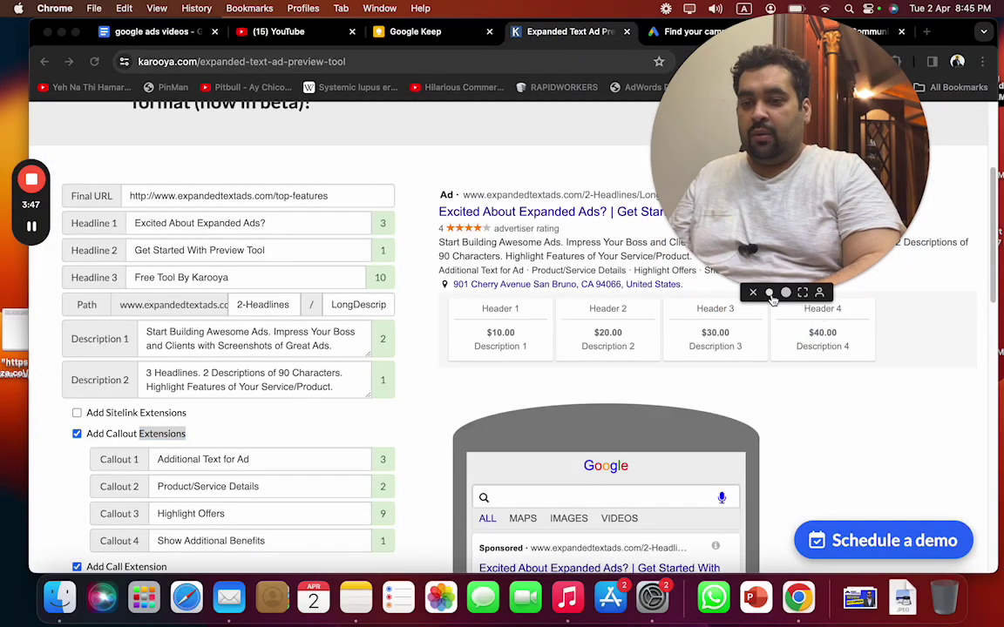
left_click(770, 294)
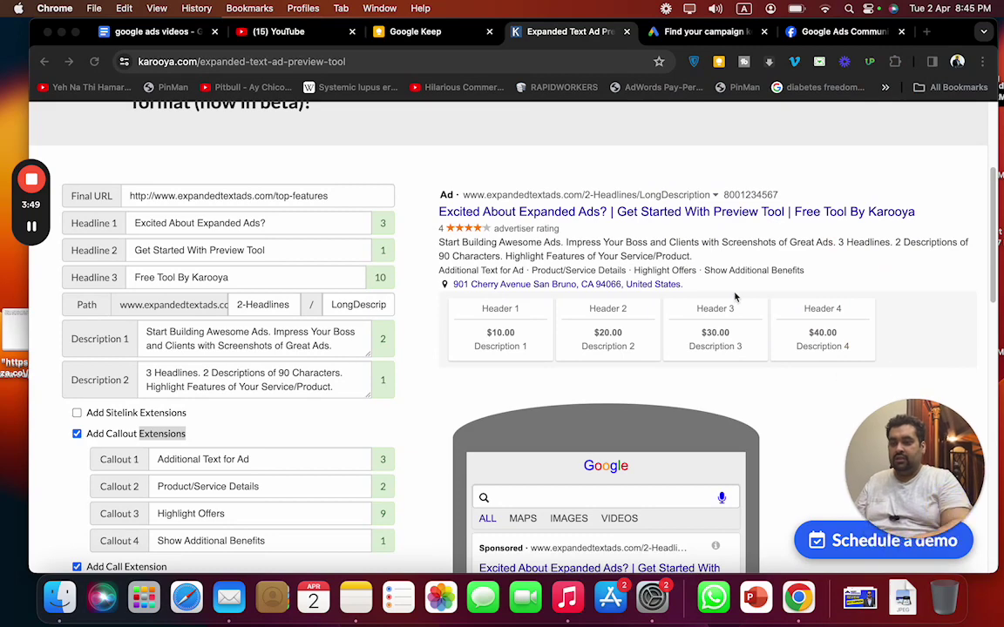
left_click(287, 431)
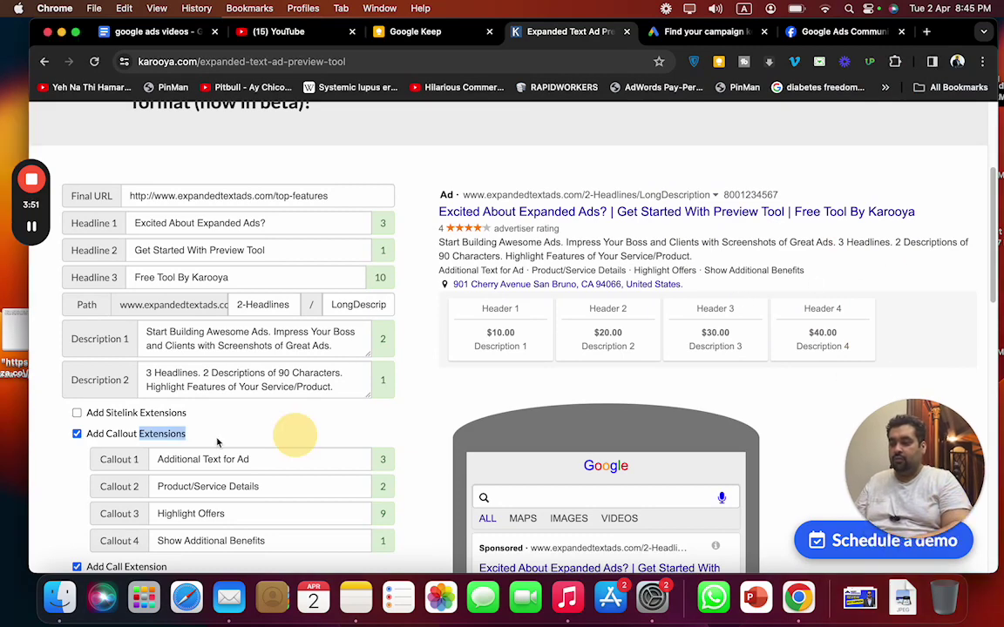
left_click(131, 437)
left_click(118, 455)
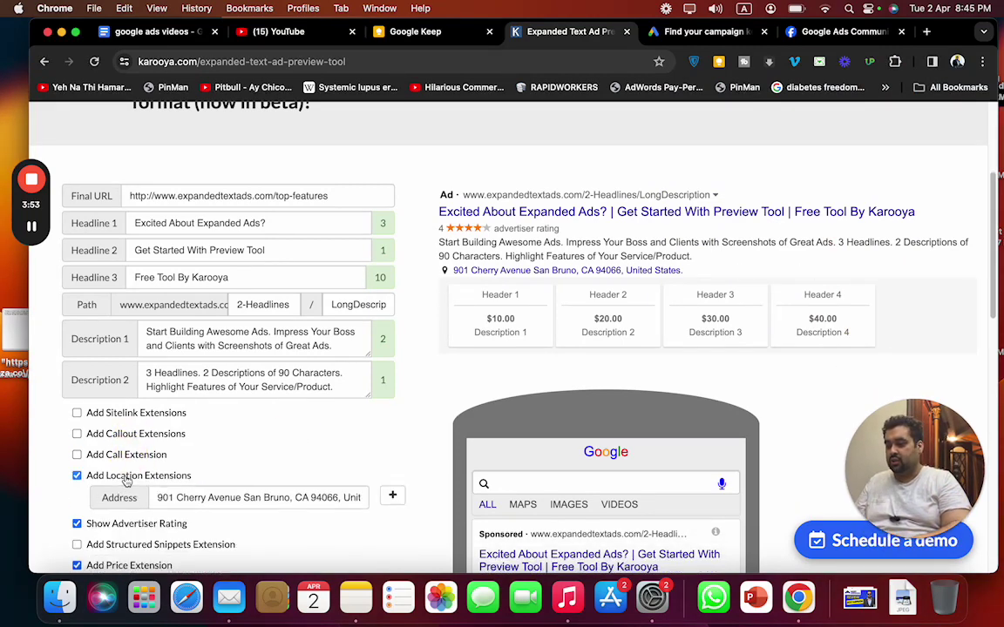
left_click(127, 477)
left_click(94, 496)
left_click(109, 538)
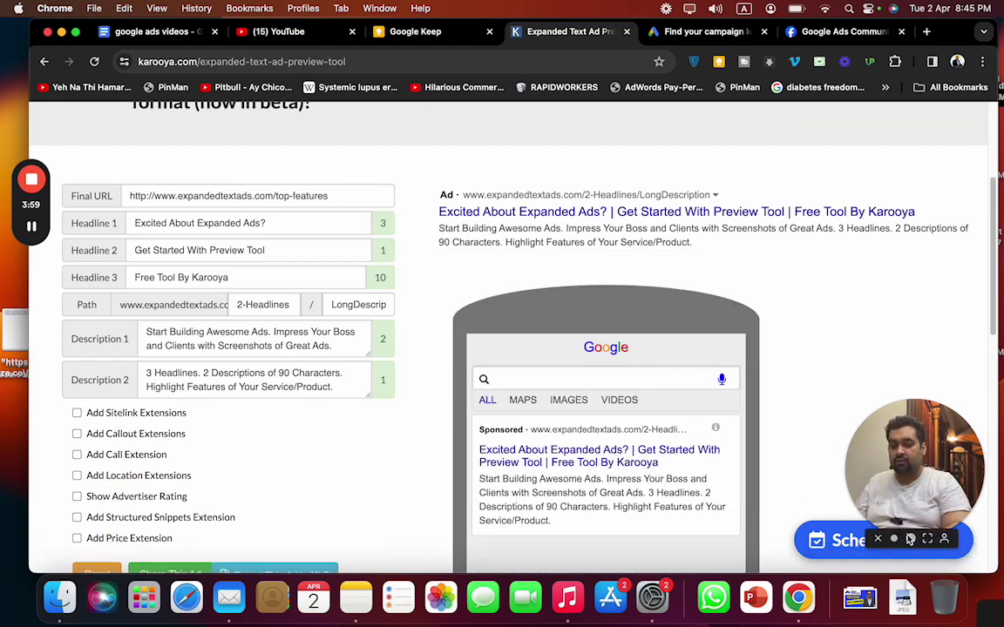
left_click(910, 541)
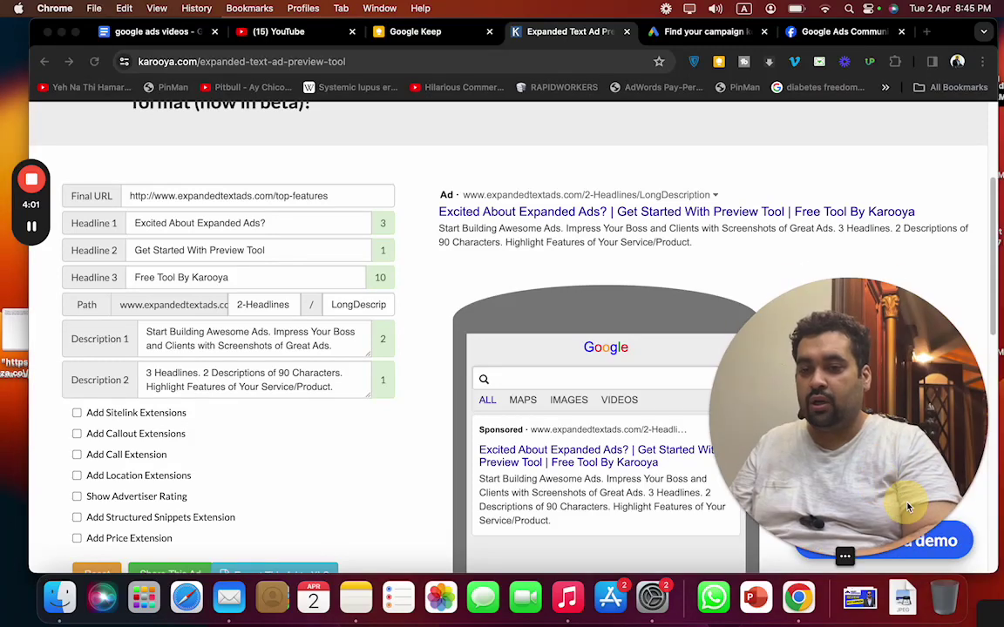
Toggle the sitelink and callout extensions on and back off to compare the sample ad's preview
left_click(175, 419)
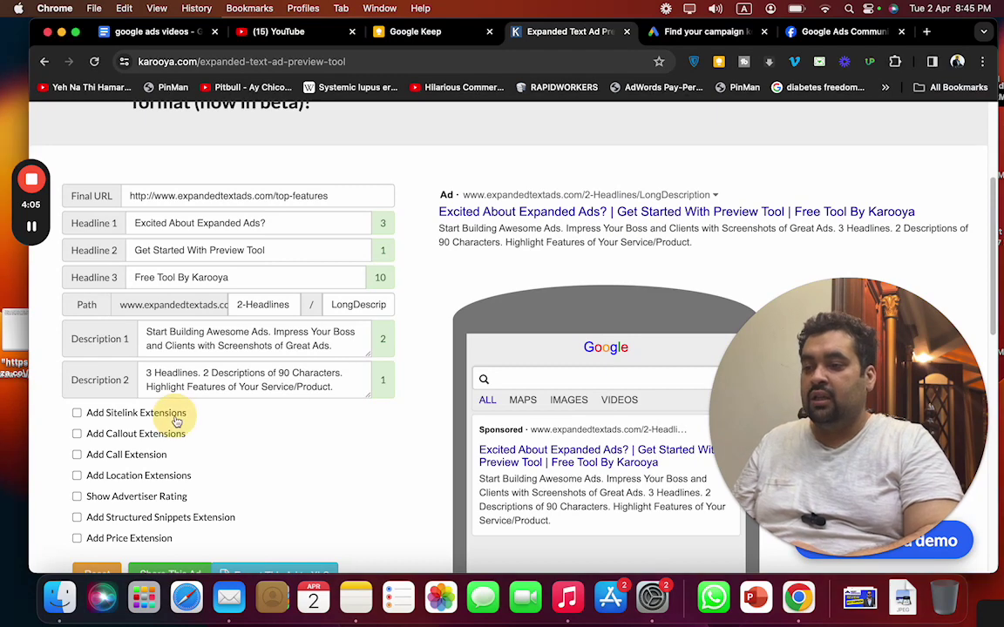
left_click(178, 417)
left_click(178, 416)
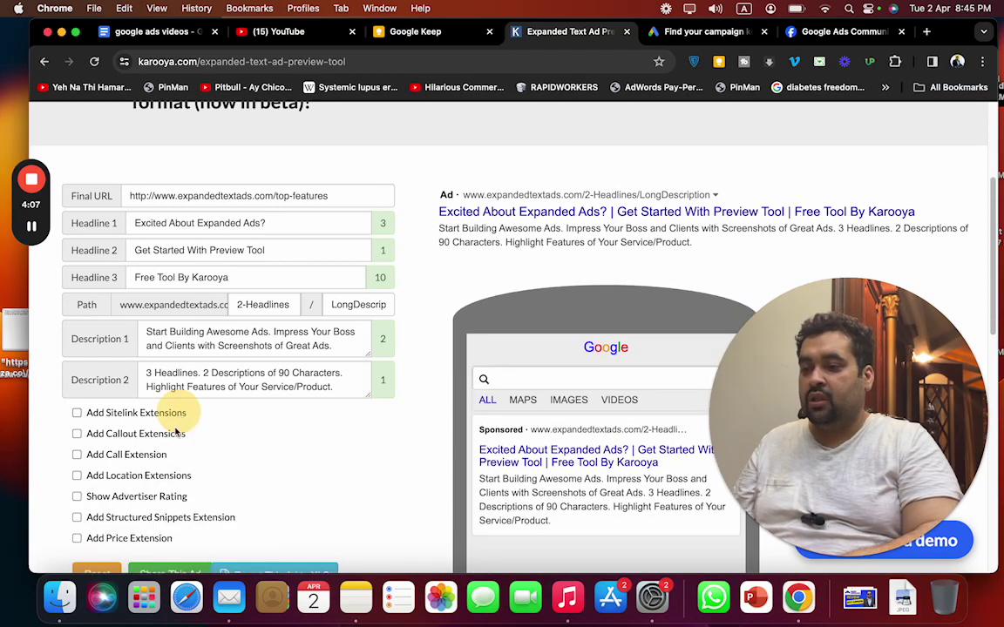
left_click(171, 436)
left_click(171, 436)
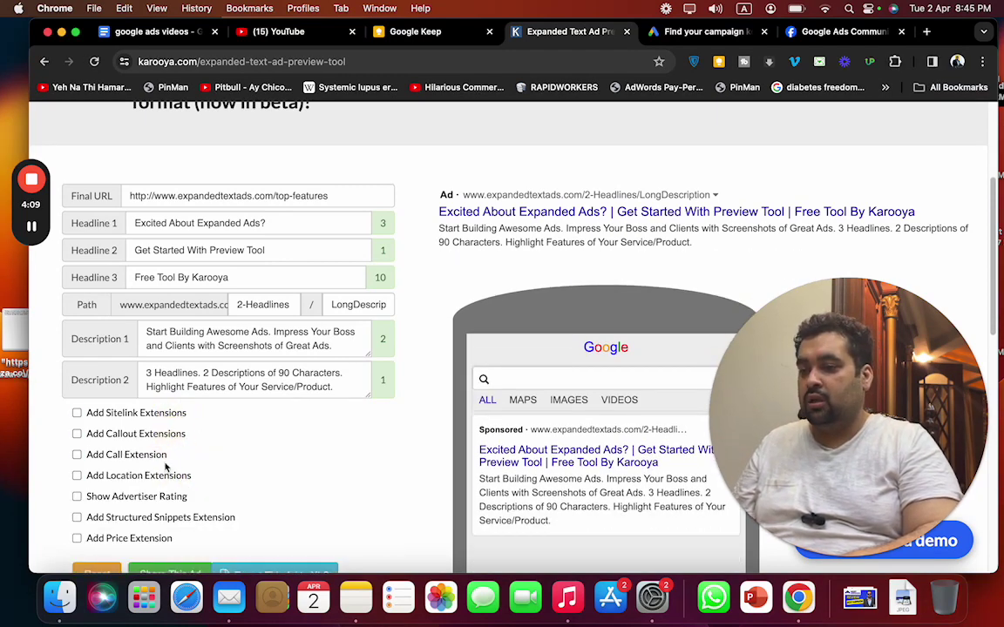
Enable the call extension, location extension, advertiser rating and price extension for the sample ad
left_click(156, 455)
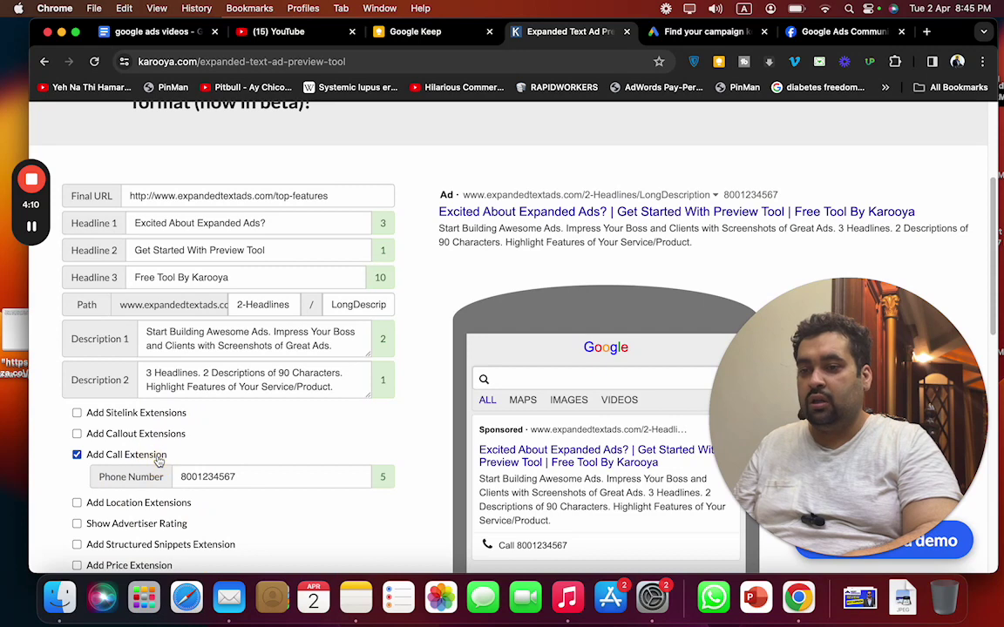
left_click(148, 505)
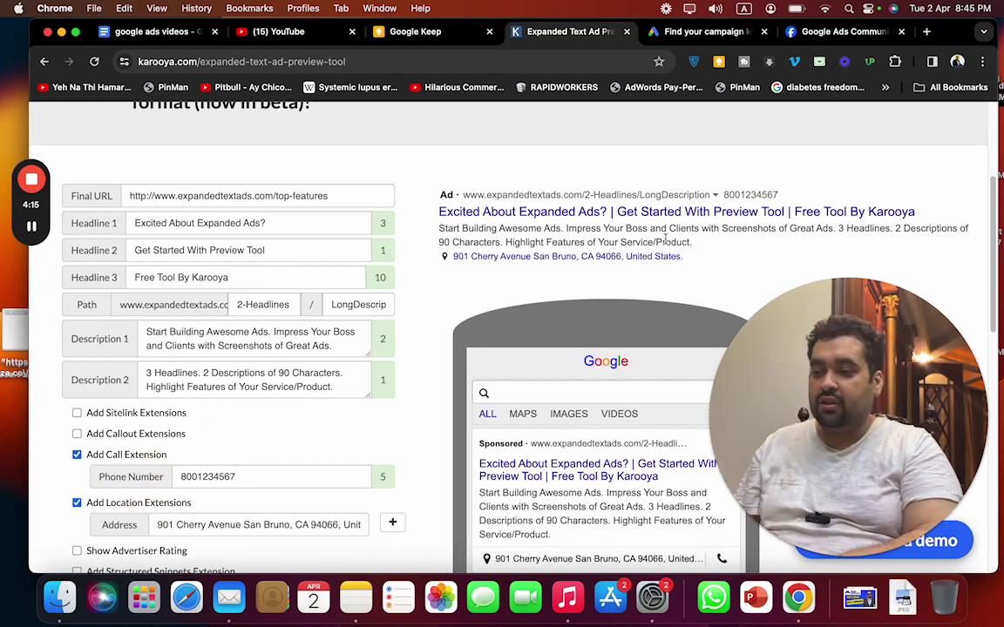
scroll(664, 237, "down", 2)
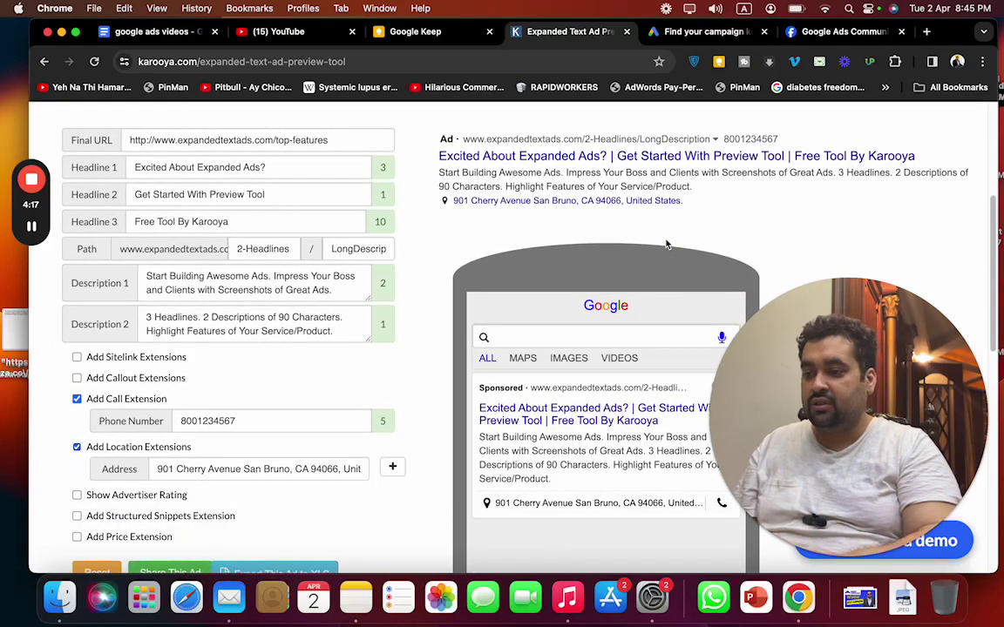
scroll(667, 245, "down", 2)
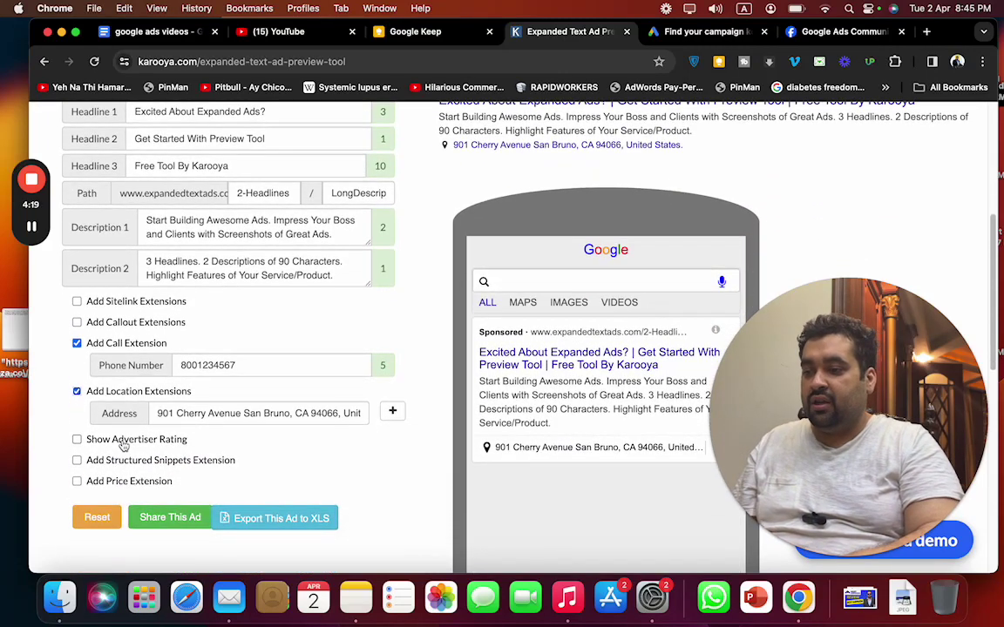
left_click(122, 443)
left_click(106, 482)
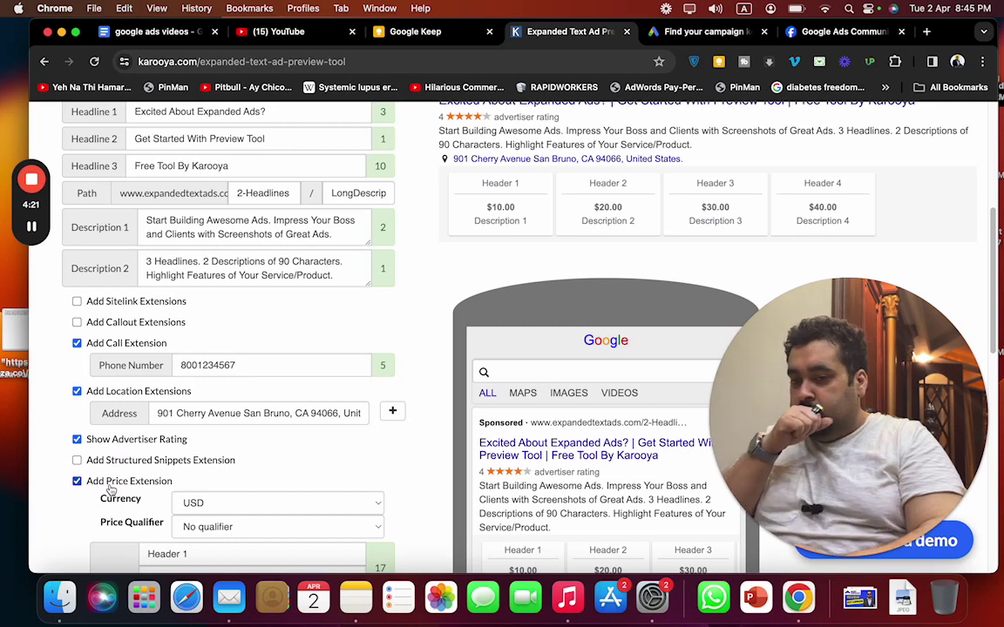
left_click(165, 461)
left_click(166, 460)
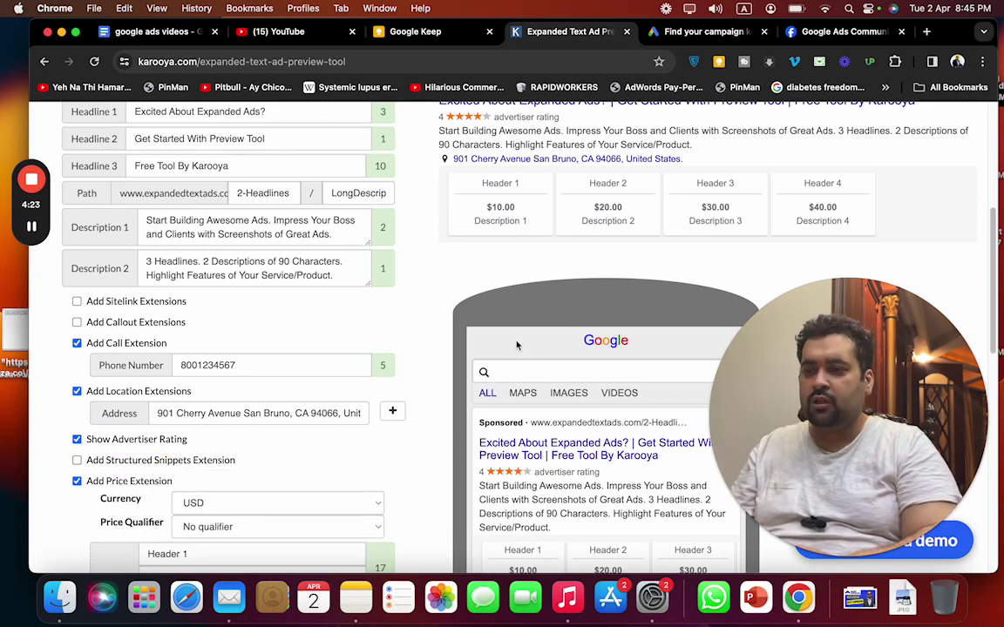
scroll(517, 346, "up", 4)
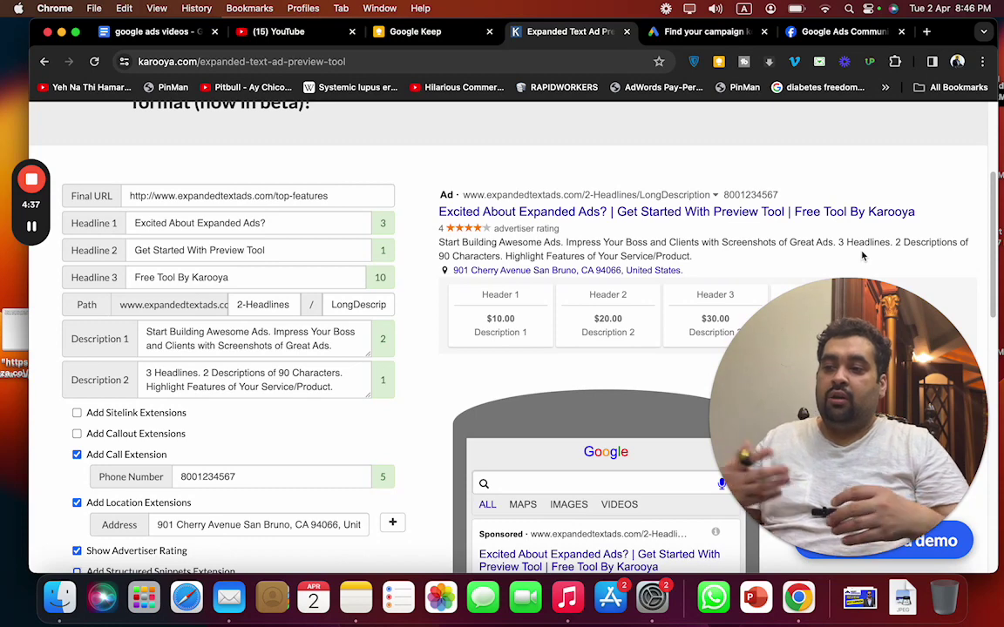
Return to the "google ads videos" document and add "Bidding strategy should be maximise clicks or manual cpc." below the 260 keywords point
left_click(427, 31)
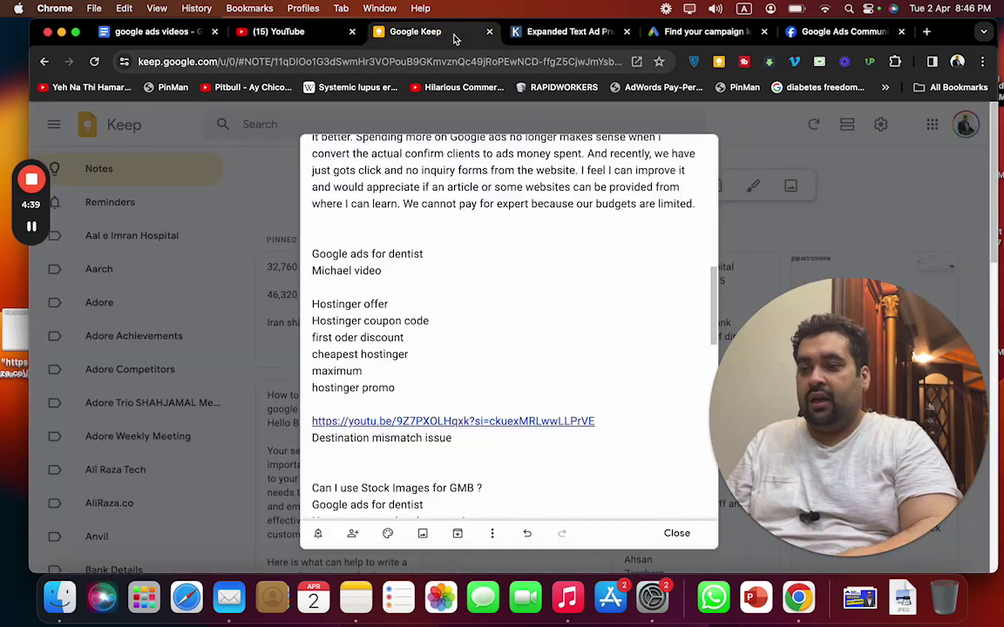
left_click(568, 32)
left_click(144, 31)
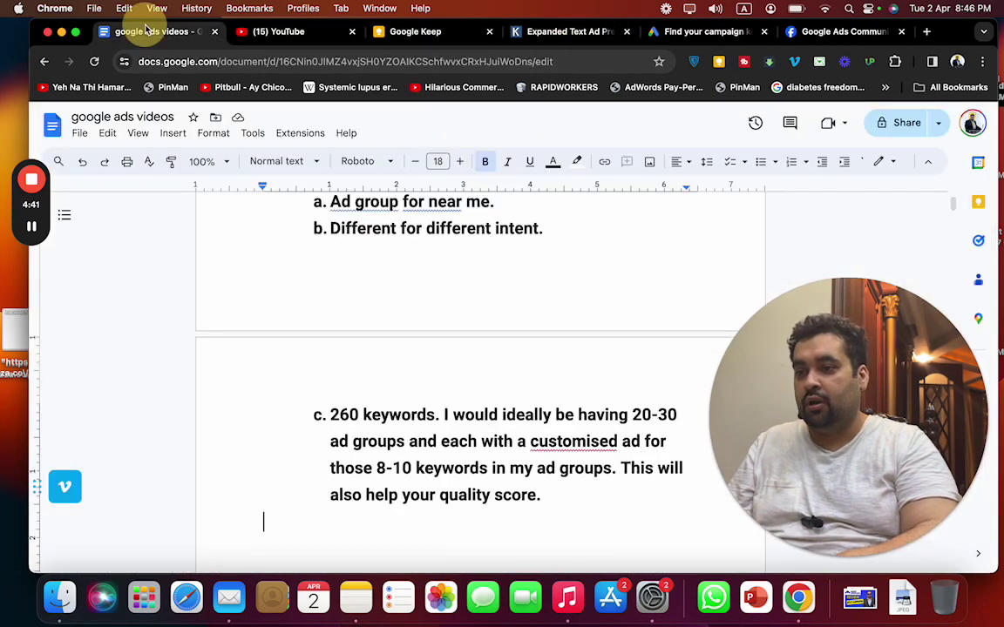
left_click_drag(955, 202, 955, 197)
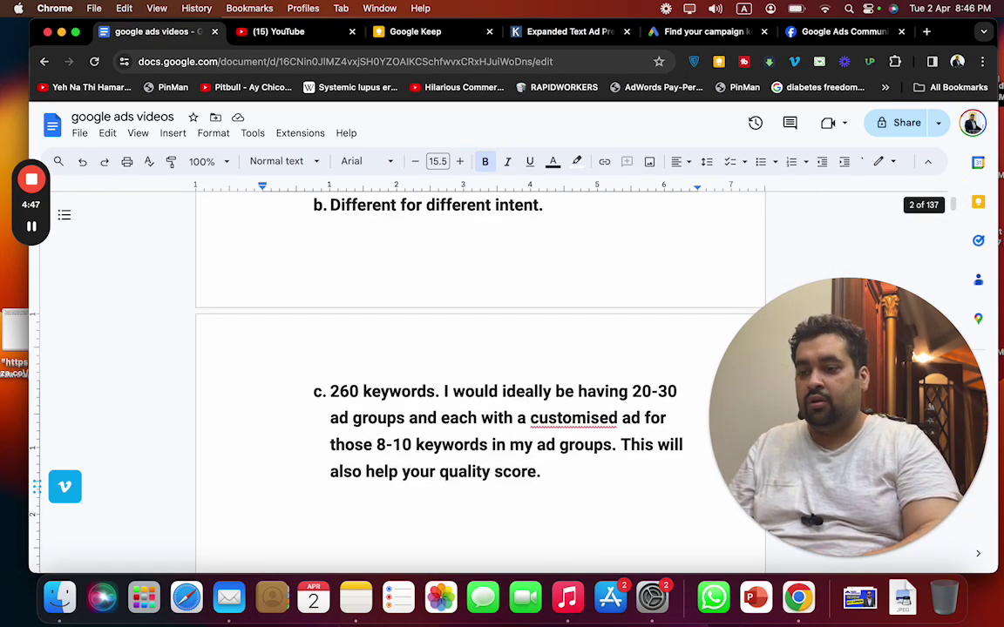
type("Conver")
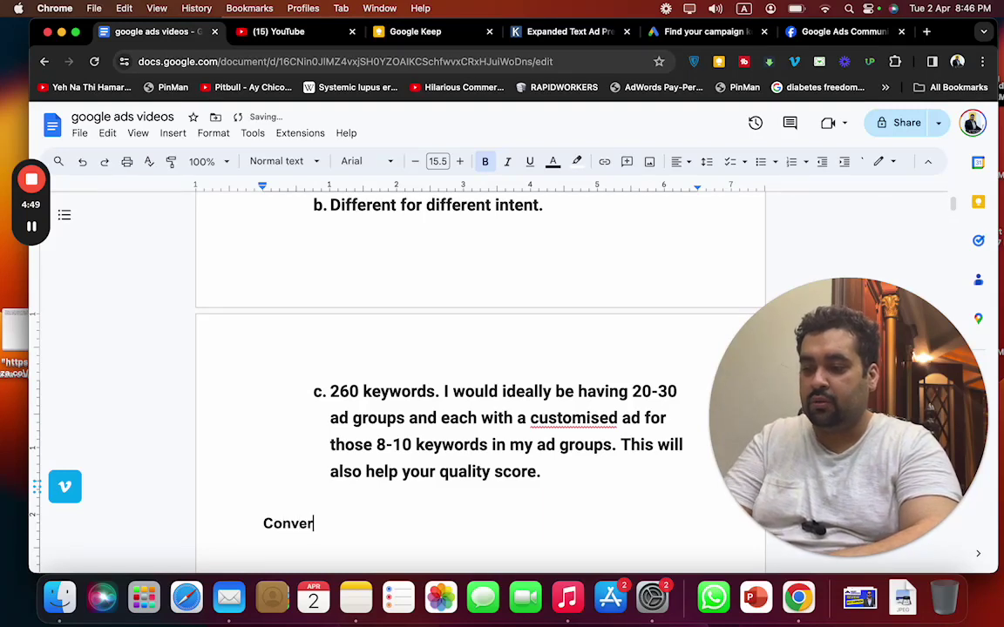
key("BackSpace")
type("Bid")
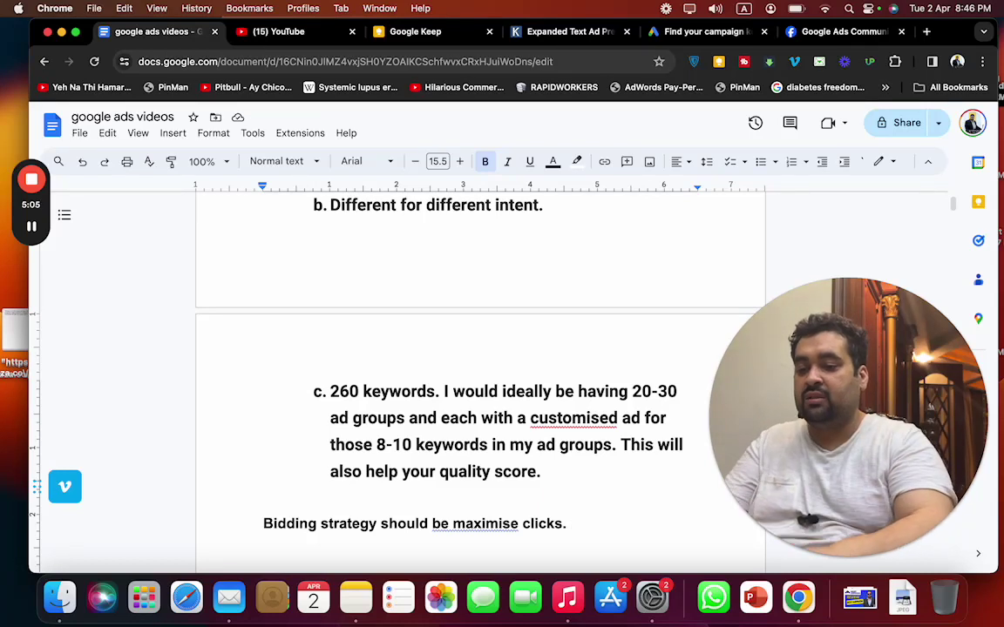
key("BackSpace")
type("or manual cpc")
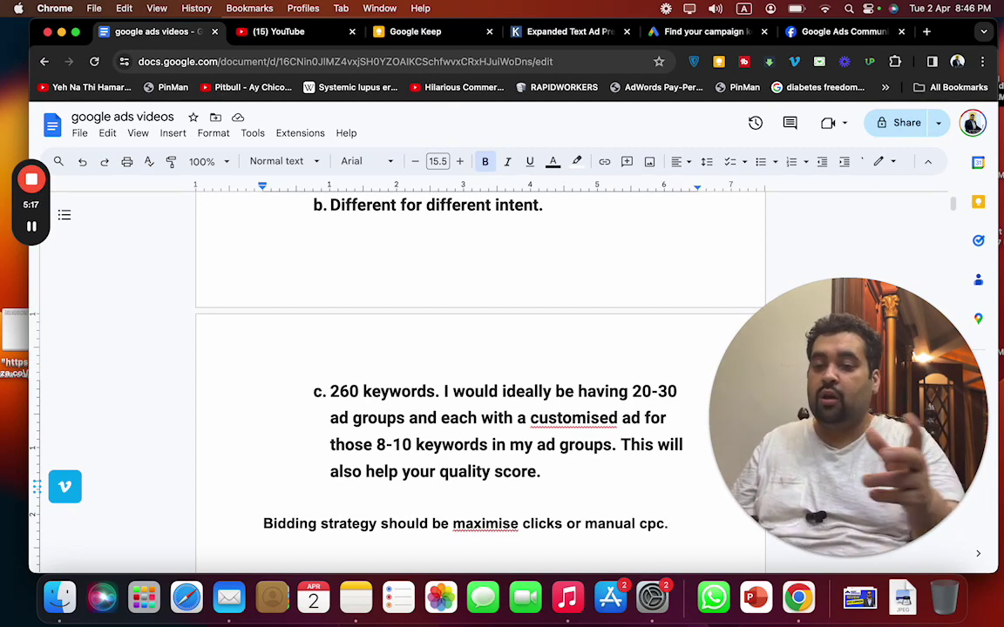
left_click_drag(912, 371, 906, 285)
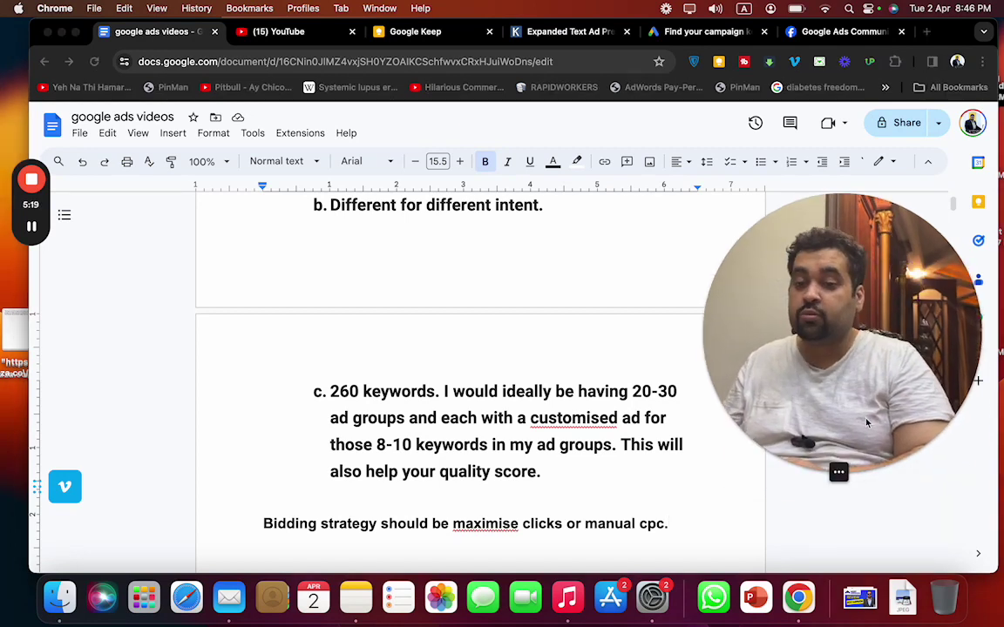